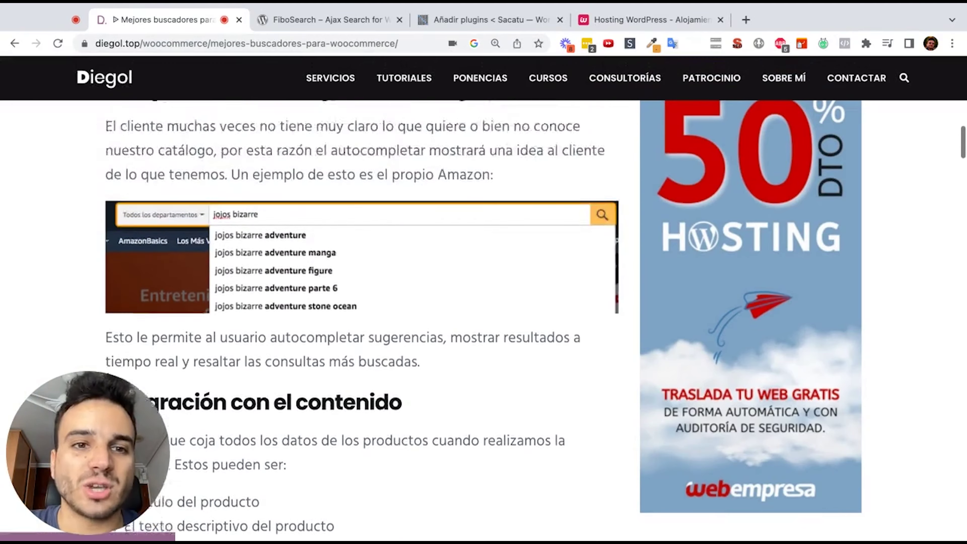
Read the article's search requirements and its Doofinder for WooCommerce section under the WooCommerce search plugins heading.
scroll(362, 304, down, 15)
scroll(107, 134, down, 10)
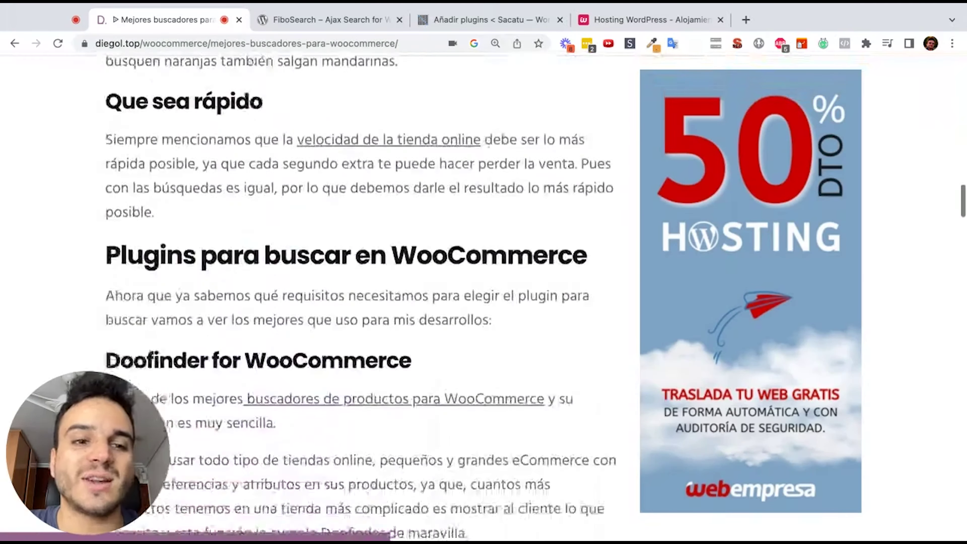
double_click(109, 155)
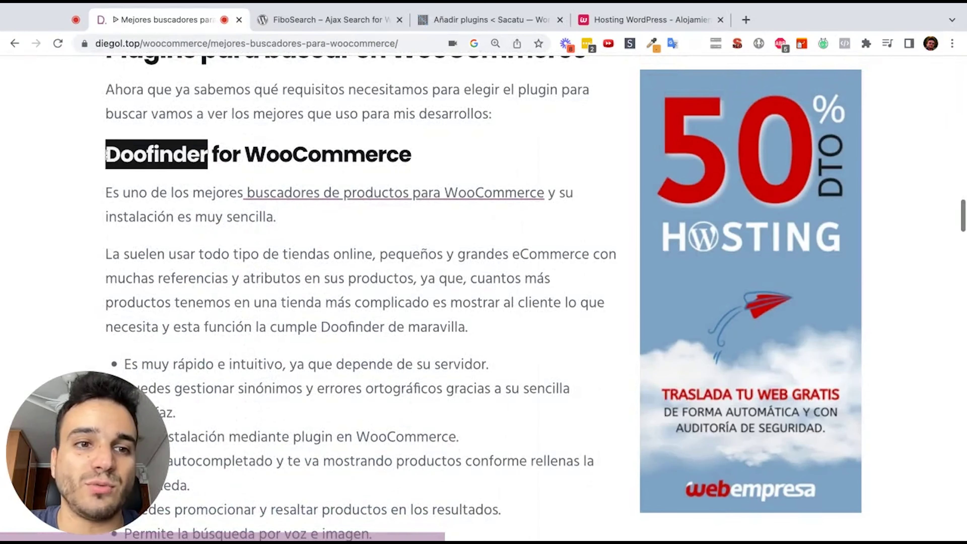
scroll(267, 267, up, 2)
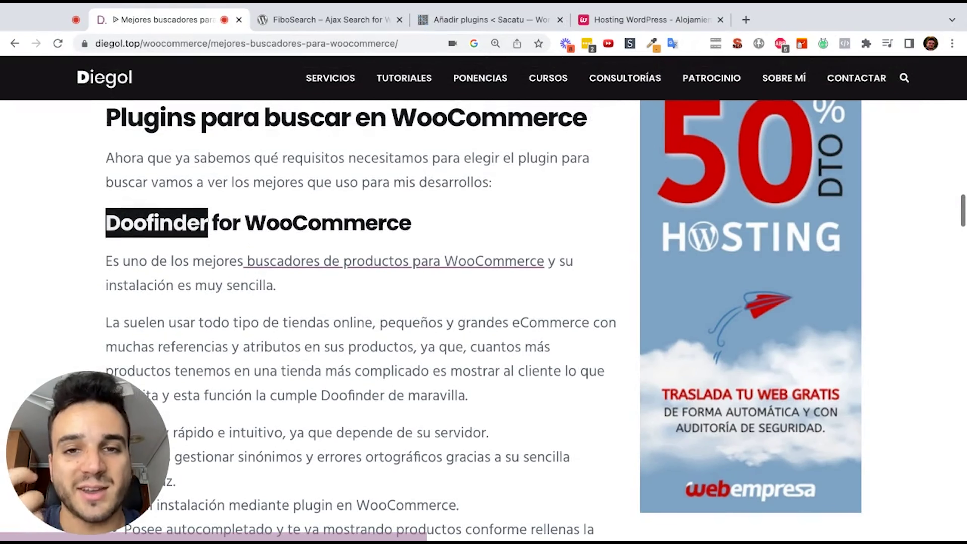
scroll(343, 305, up, 10)
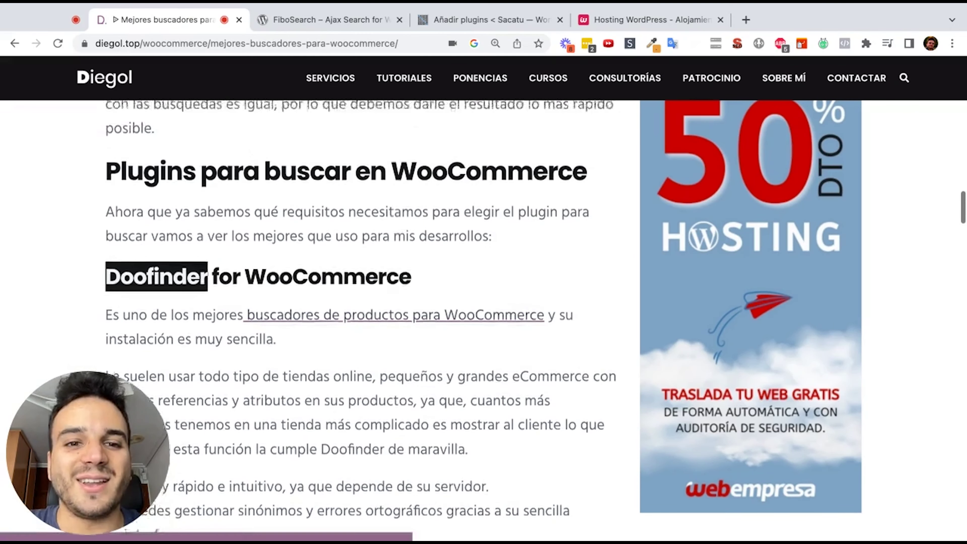
scroll(335, 229, up, 11)
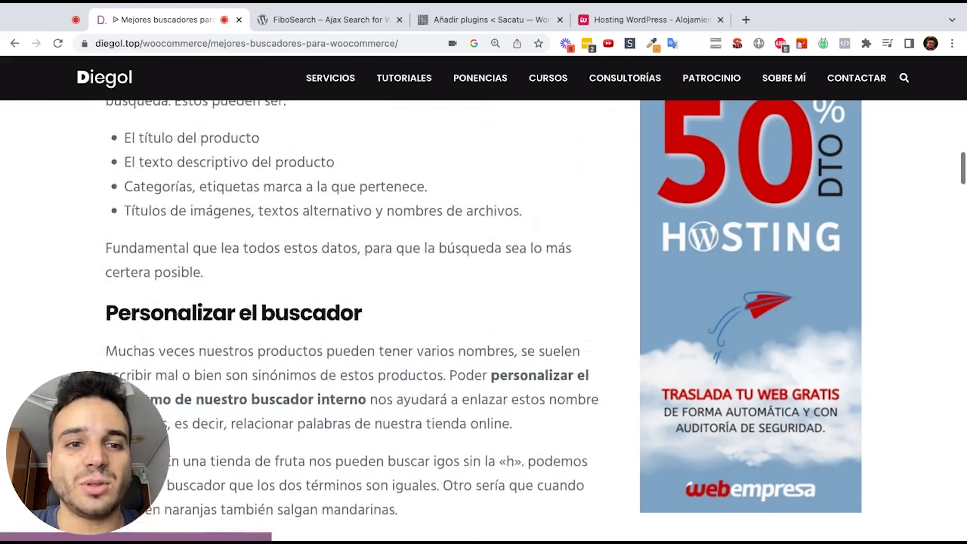
Bring up the WordPress.org page of the FiboSearch – Ajax Search for WooCommerce plugin and view its title and banner.
click(316, 27)
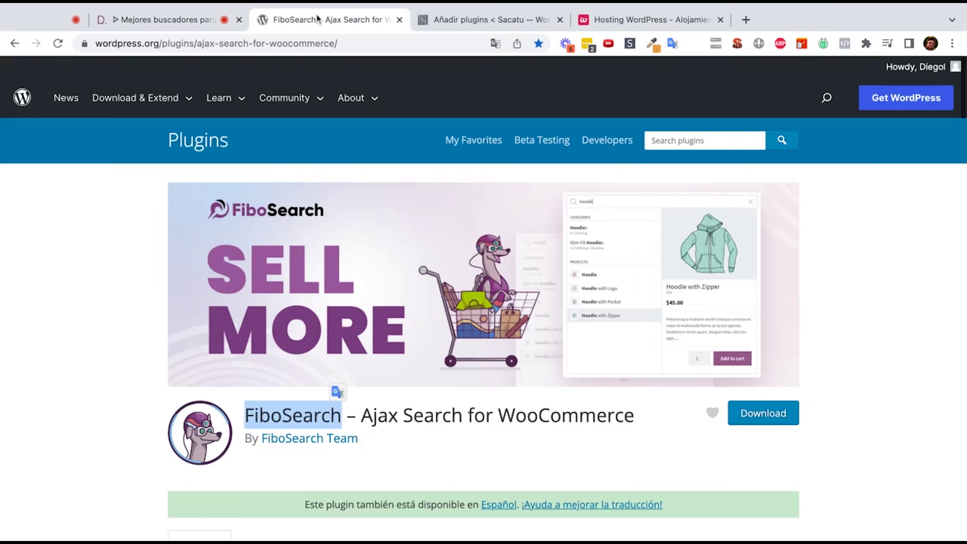
click(939, 328)
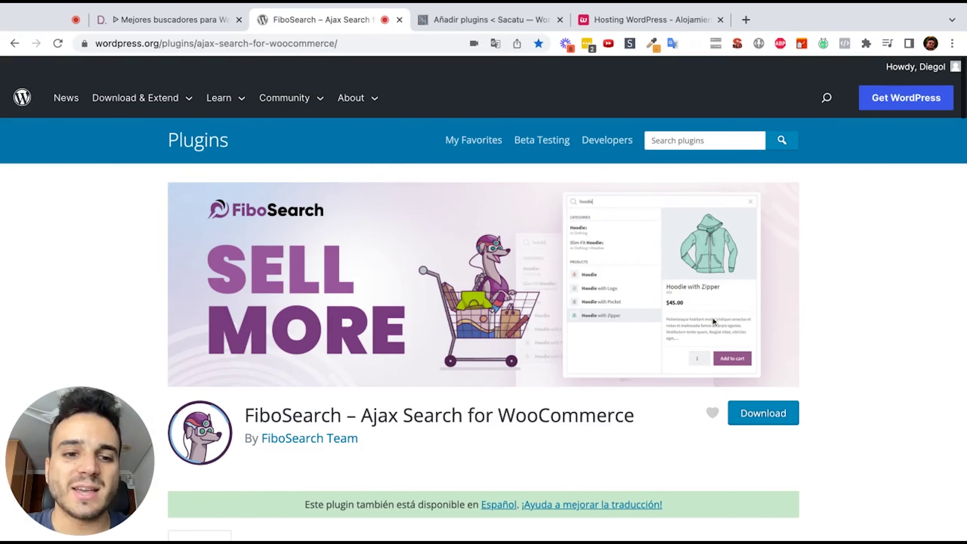
scroll(283, 387, down, 2)
double_click(246, 335)
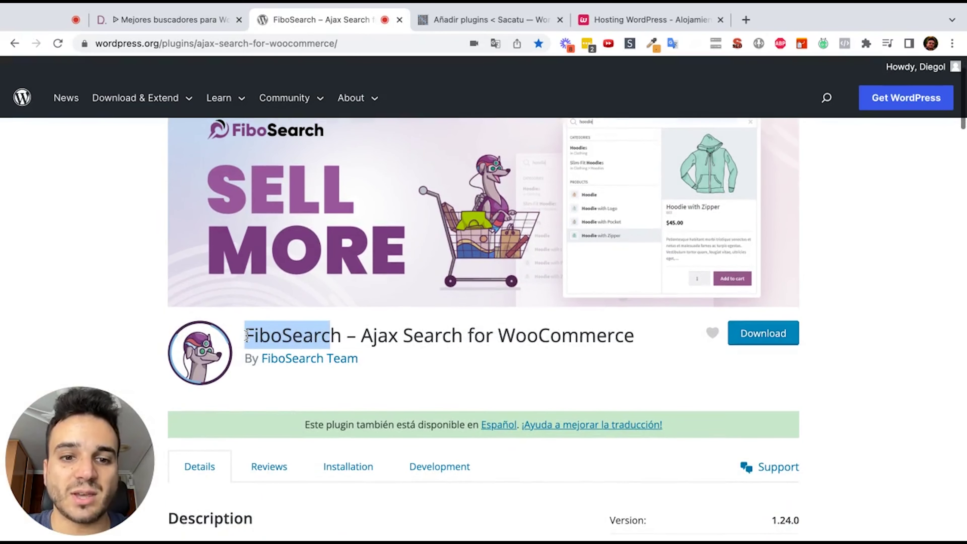
click(913, 285)
scroll(747, 272, up, 2)
ctrl+scroll(747, 271, up, 5)
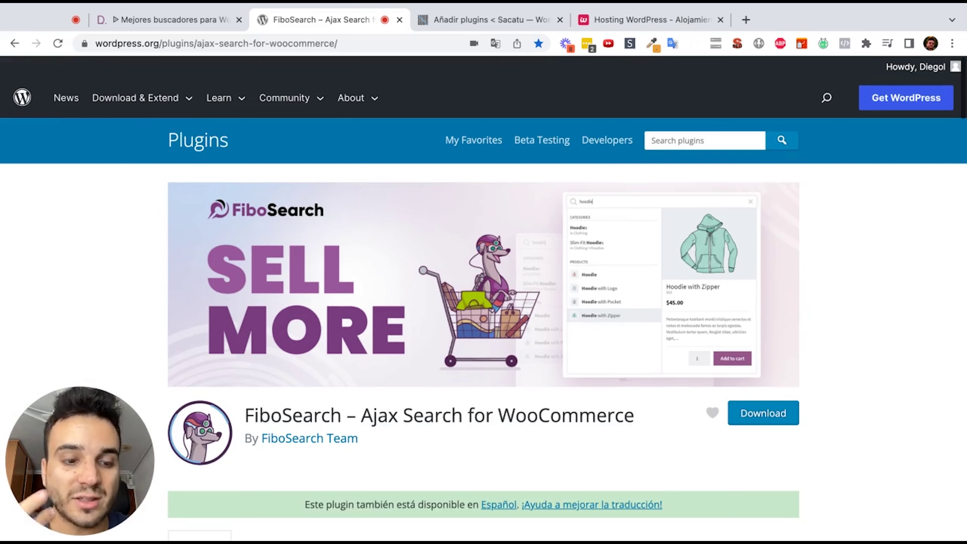
Review the FiboSearch description, its free feature list and the Pro version's features.
scroll(483, 328, down, 5)
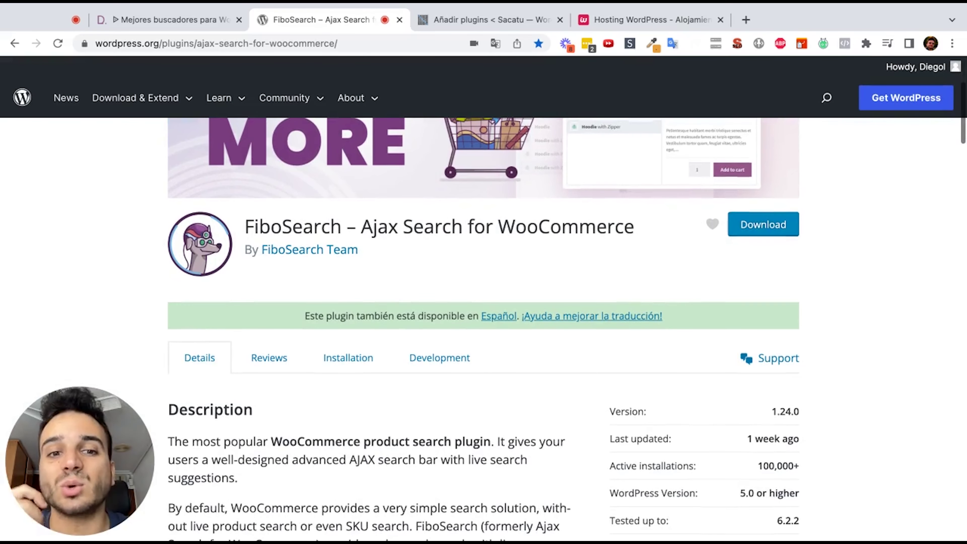
scroll(357, 343, down, 10)
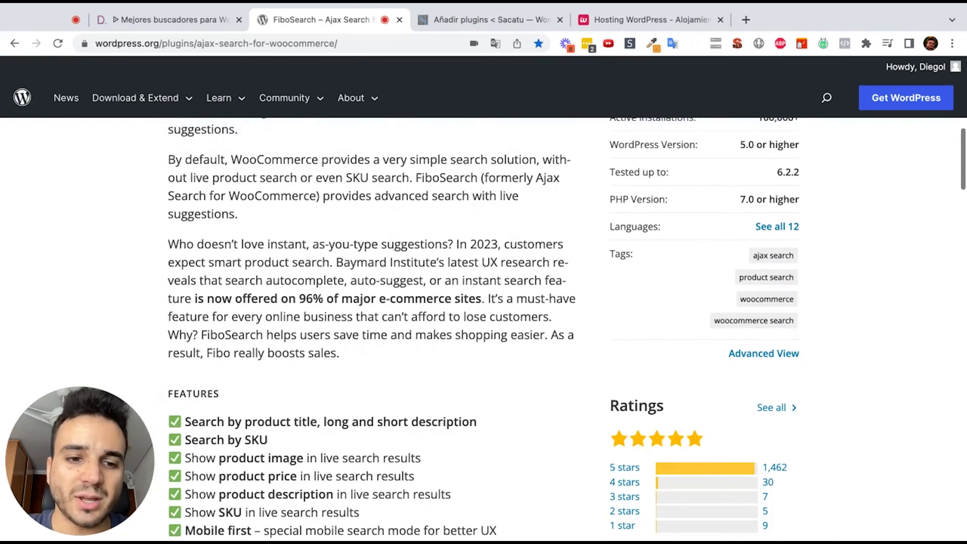
scroll(358, 343, down, 15)
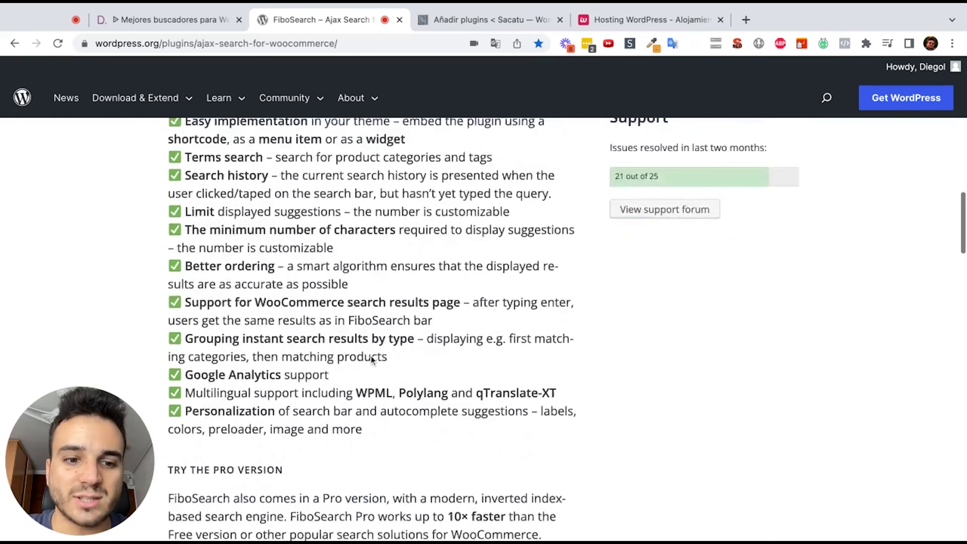
scroll(358, 343, down, 3)
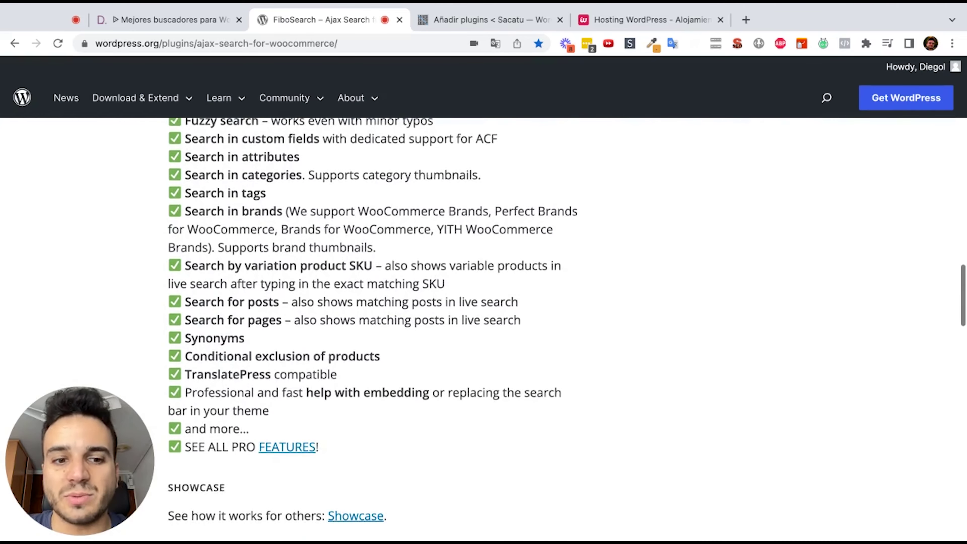
scroll(358, 343, down, 7)
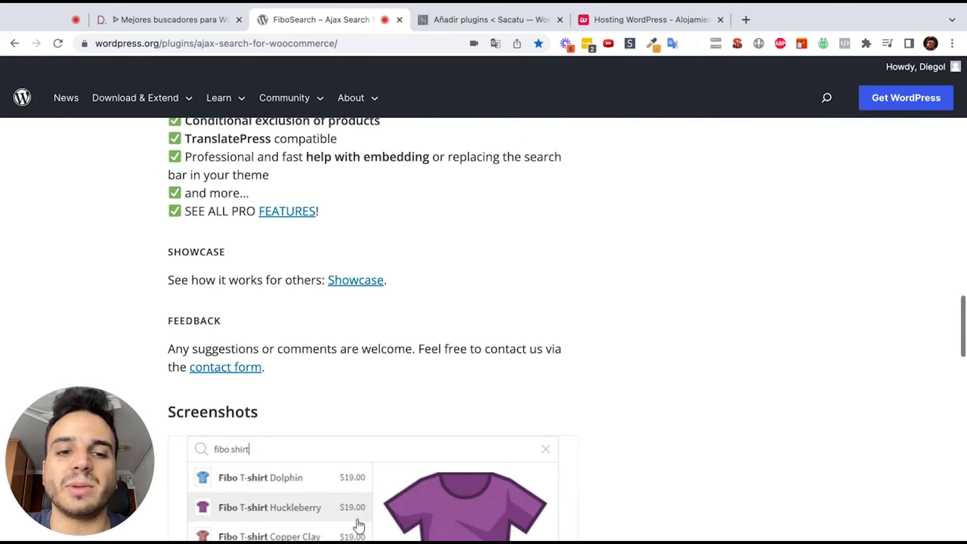
Examine the plugin's screenshots and display the one of its settings page.
scroll(365, 328, down, 4)
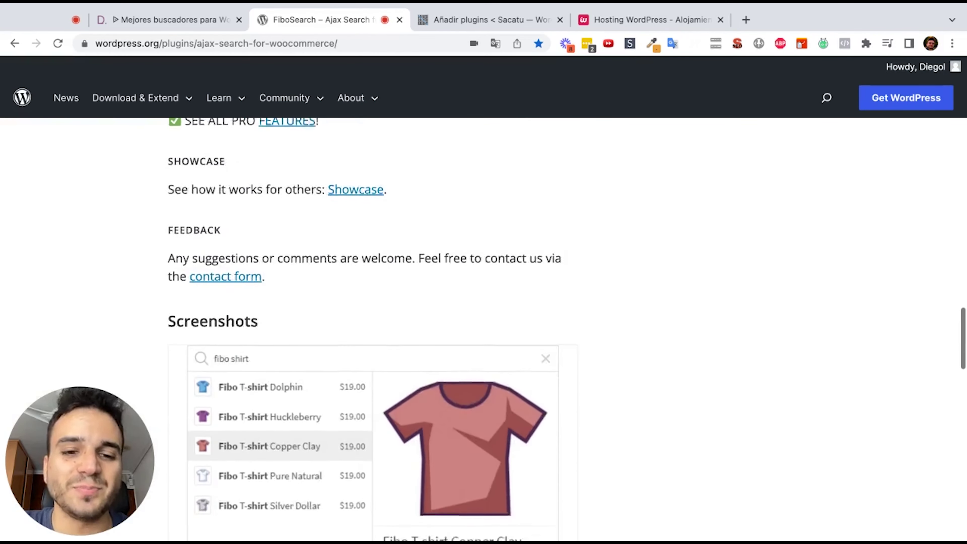
scroll(365, 328, down, 6)
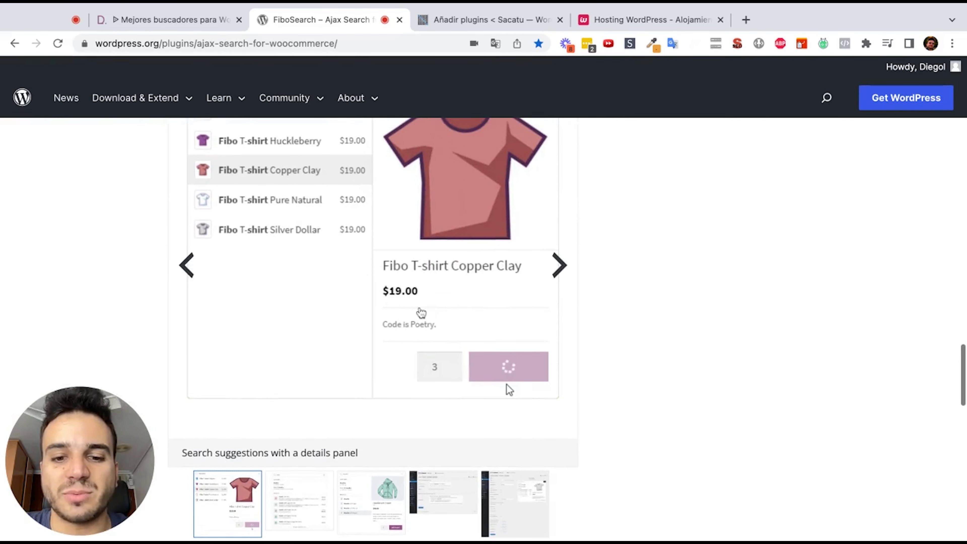
scroll(438, 381, down, 1)
scroll(510, 376, down, 1)
click(456, 425)
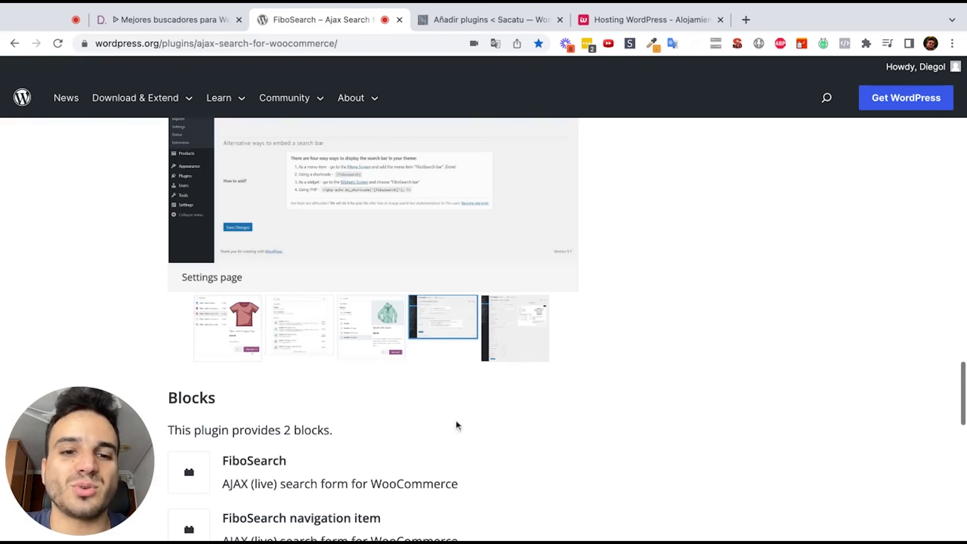
scroll(472, 423, up, 3)
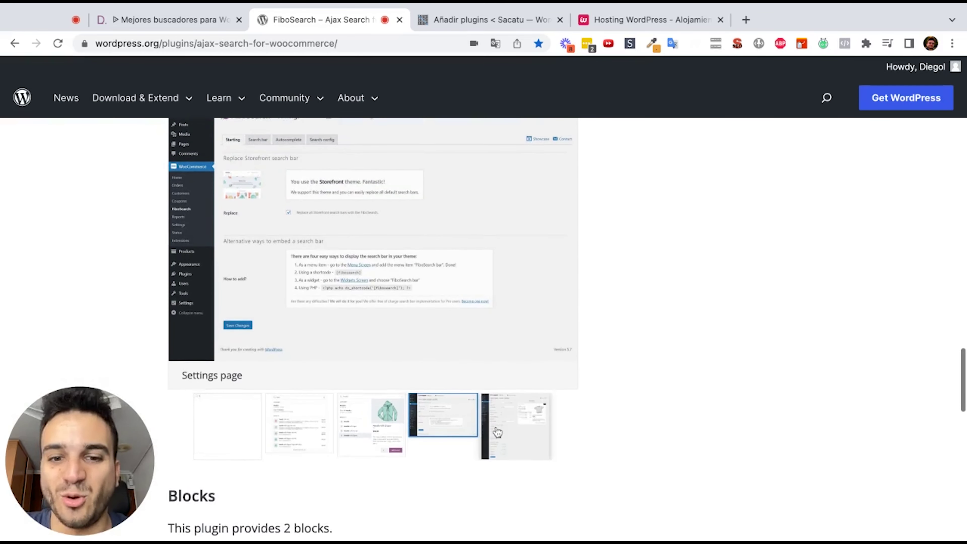
Copy the name FiboSearch from the plugin page's title and search for it in the Sacatu site's Añadir plugins page.
scroll(495, 431, up, 20)
scroll(497, 432, up, 20)
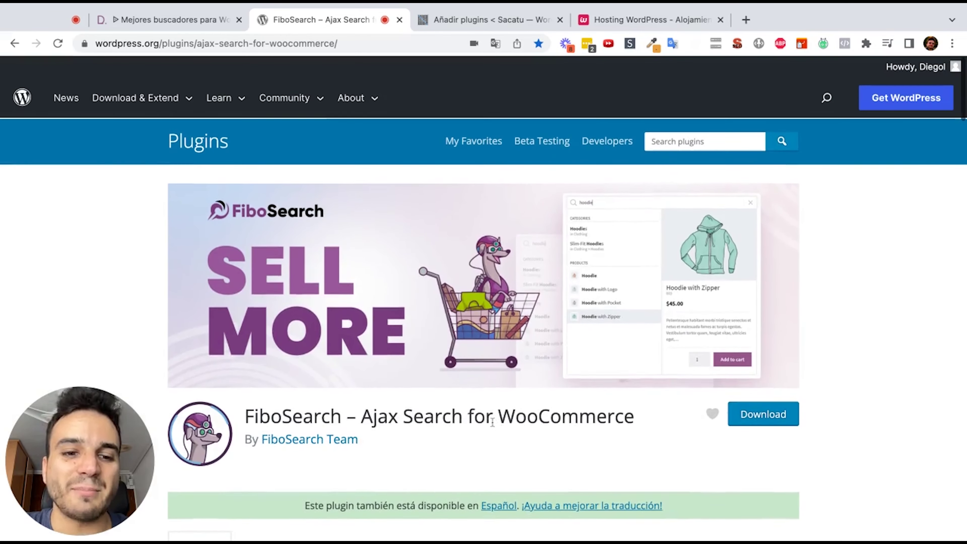
double_click(282, 416)
key(super+c)
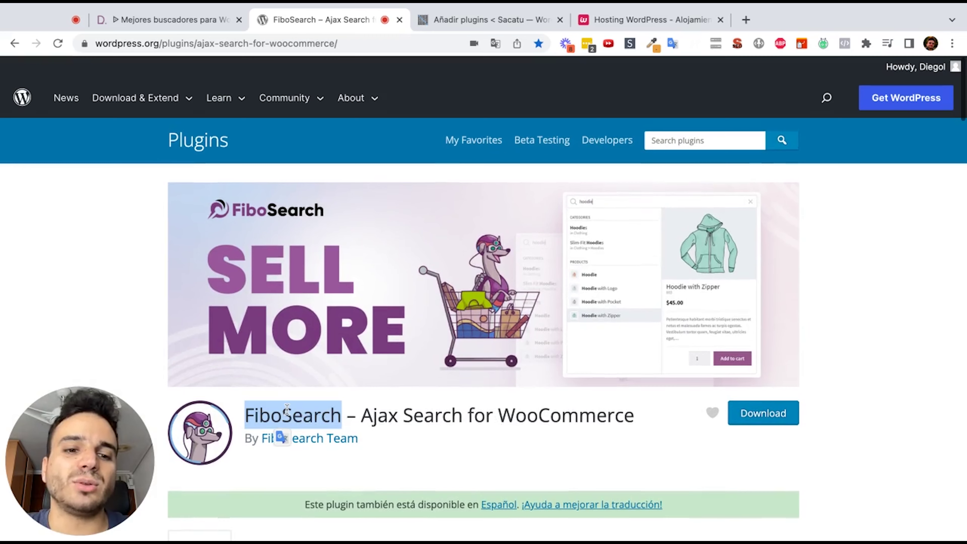
click(501, 22)
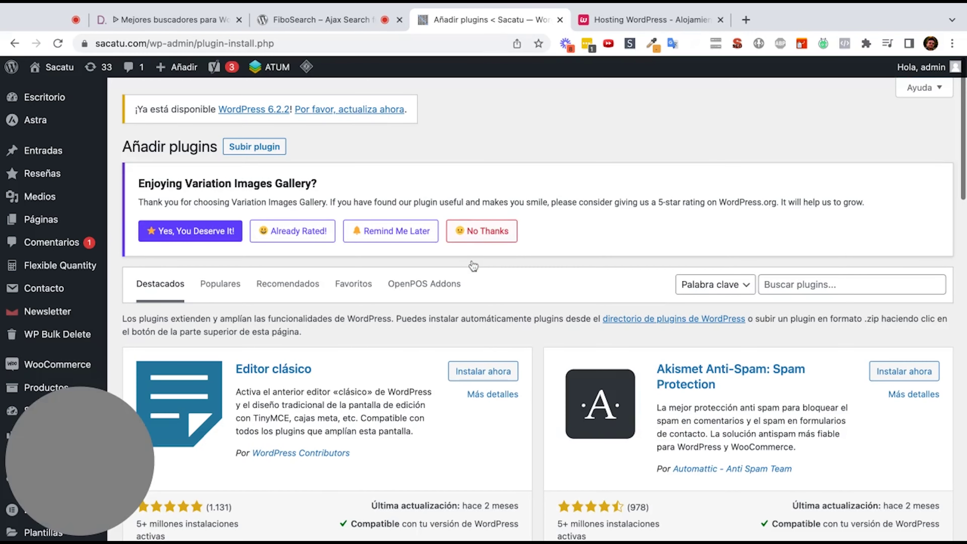
click(818, 285)
key(super+v)
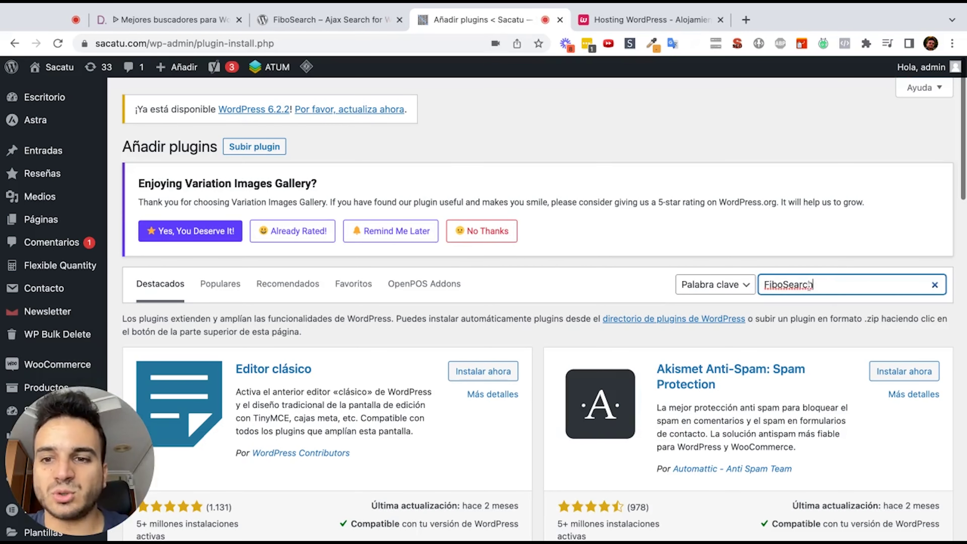
Install the FiboSearch – Ajax Search for WooCommerce plugin from the search results.
scroll(533, 301, down, 6)
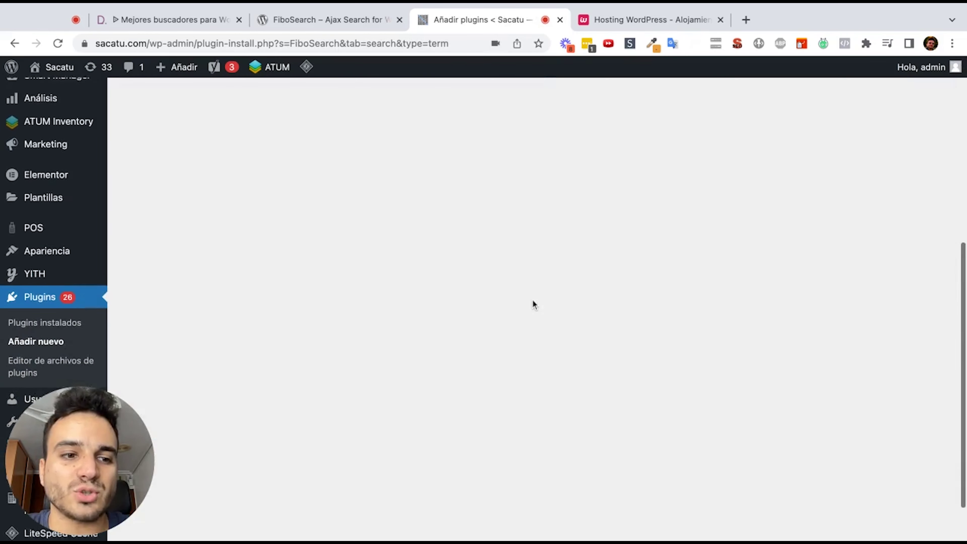
scroll(58, 298, up, 3)
scroll(65, 298, down, 3)
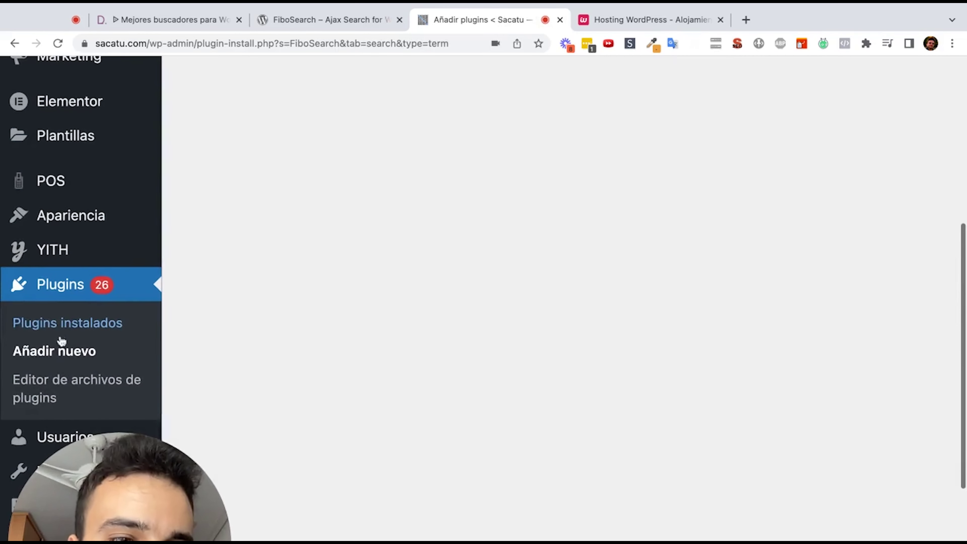
scroll(599, 150, up, 3)
scroll(600, 146, down, 3)
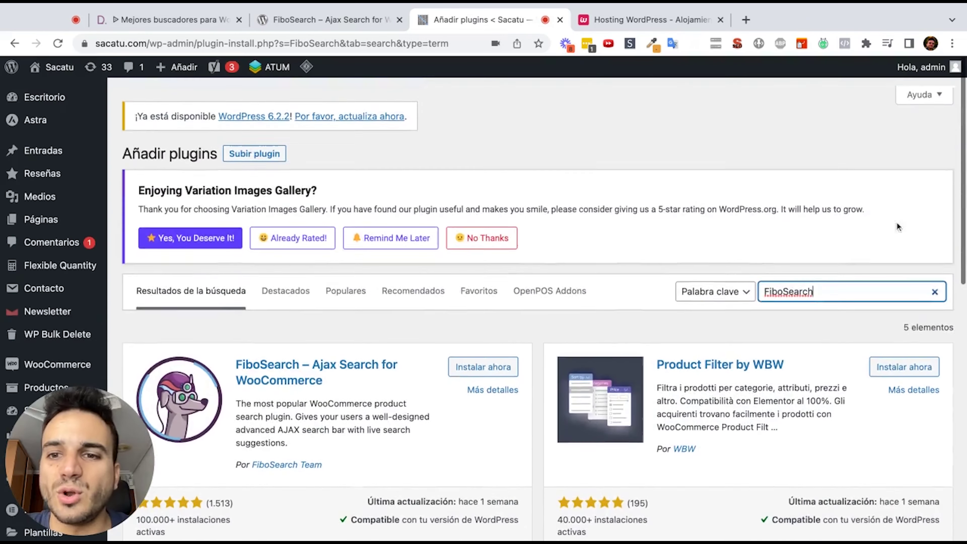
scroll(752, 282, down, 2)
scroll(752, 282, up, 3)
scroll(752, 281, down, 1)
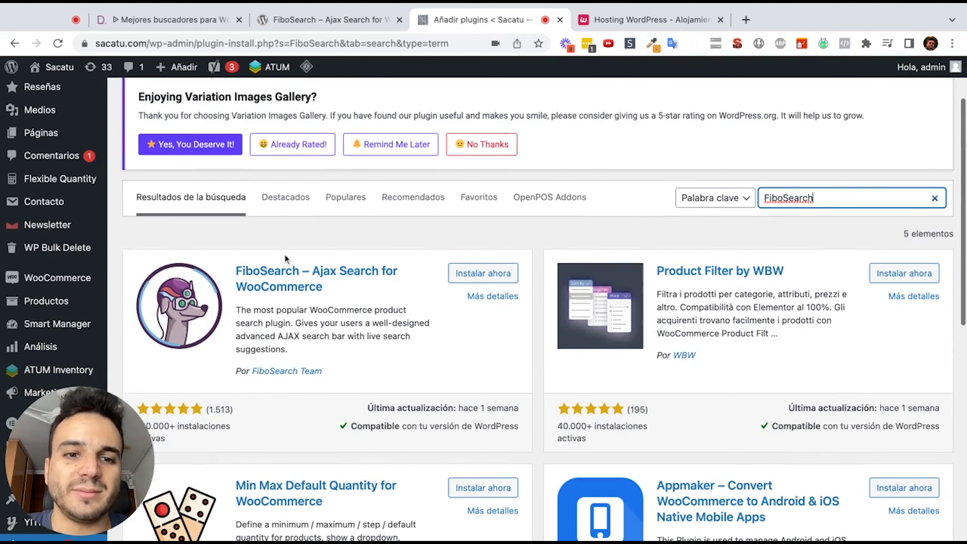
click(483, 275)
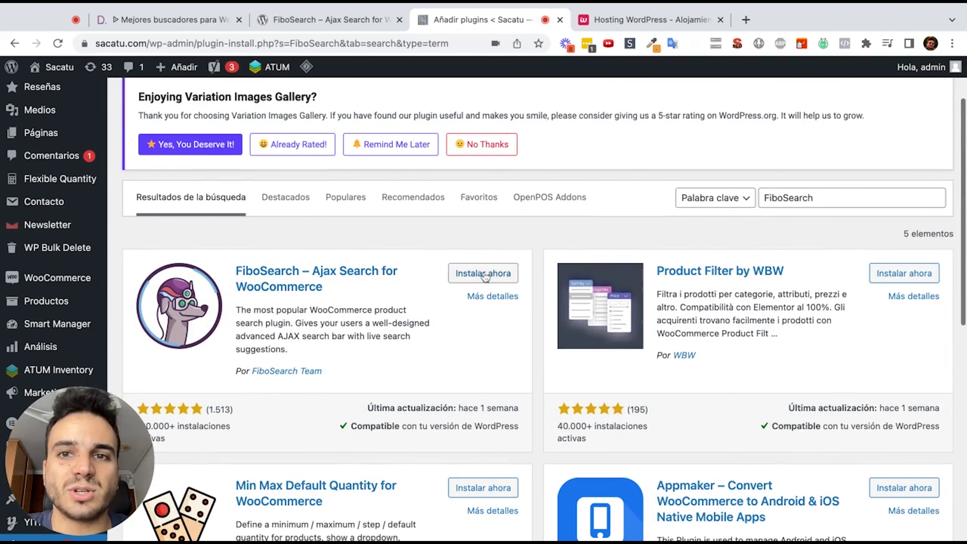
Review Webempresa's WordPress hosting page, covering the Mini, Medium and Maxi plans, the money-back guarantee and the unique features.
click(655, 22)
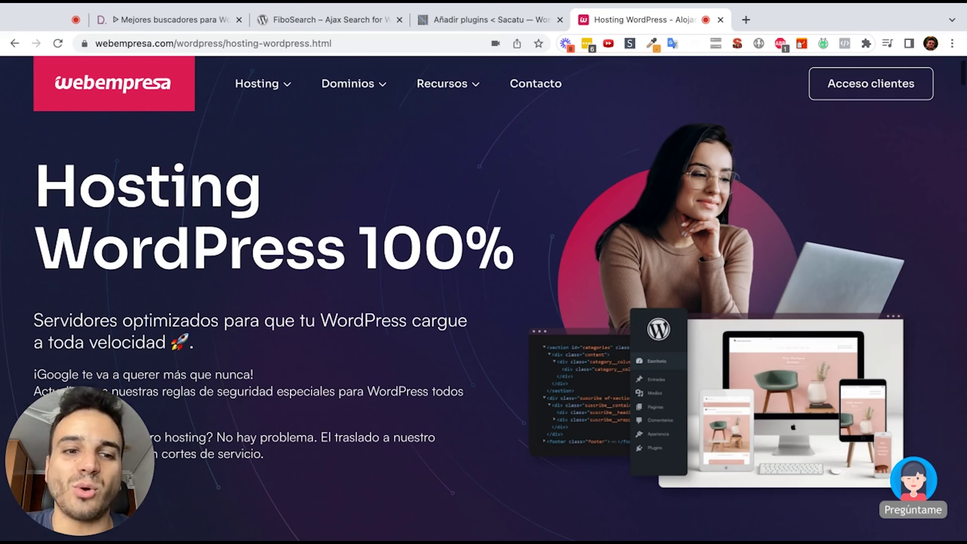
scroll(483, 297, down, 15)
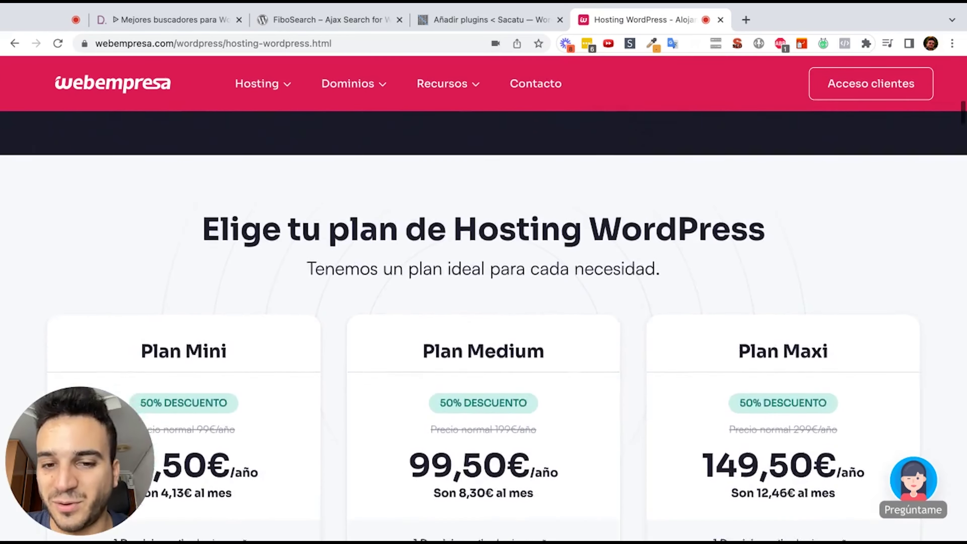
scroll(484, 305, down, 2)
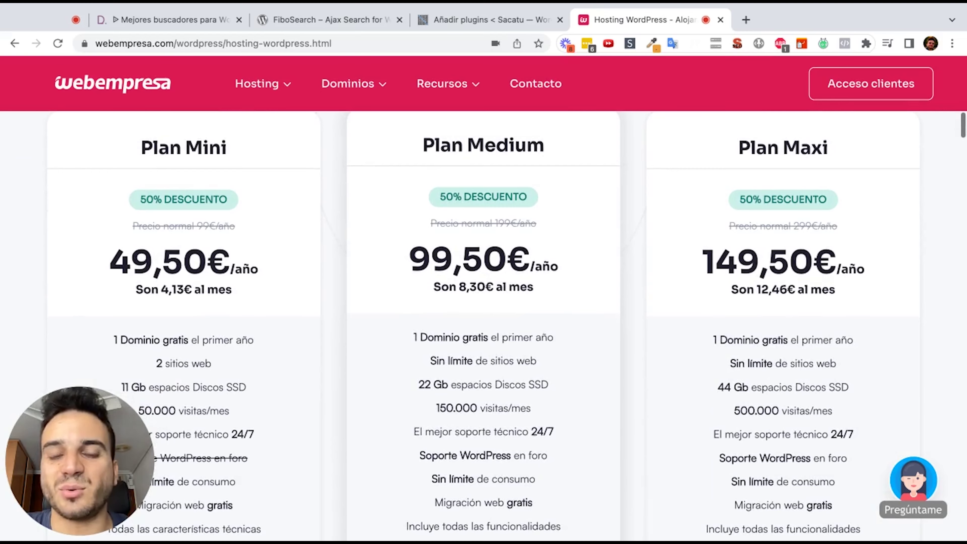
scroll(484, 324, down, 4)
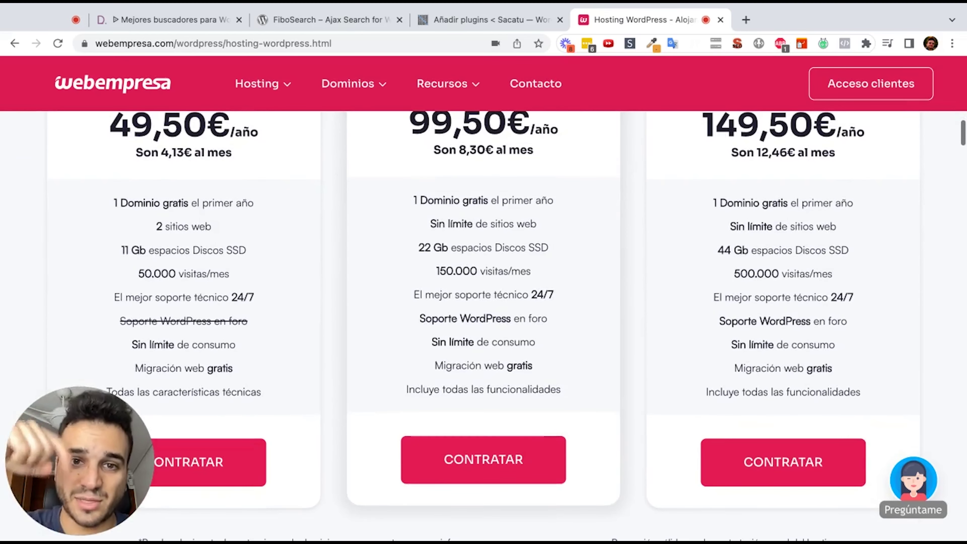
scroll(484, 305, down, 11)
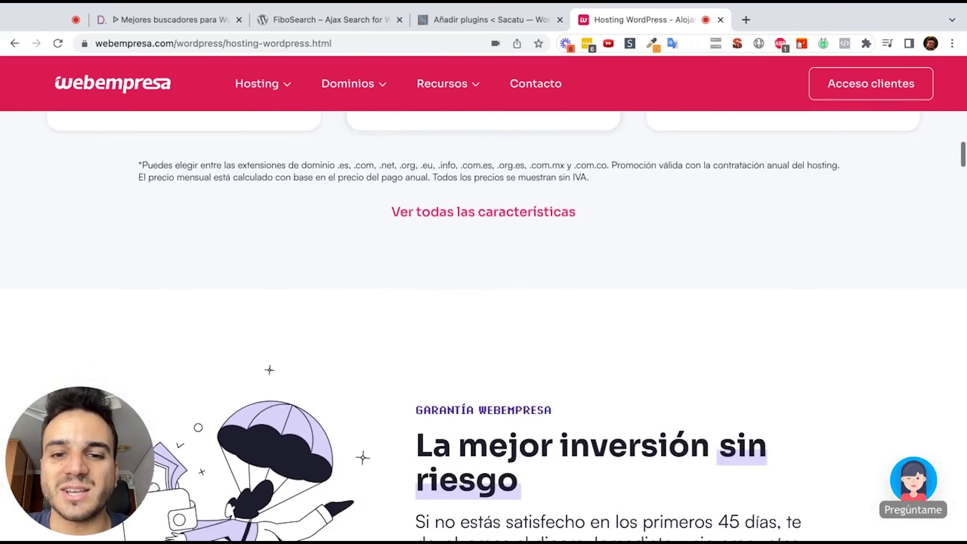
scroll(484, 324, down, 6)
scroll(484, 324, down, 4)
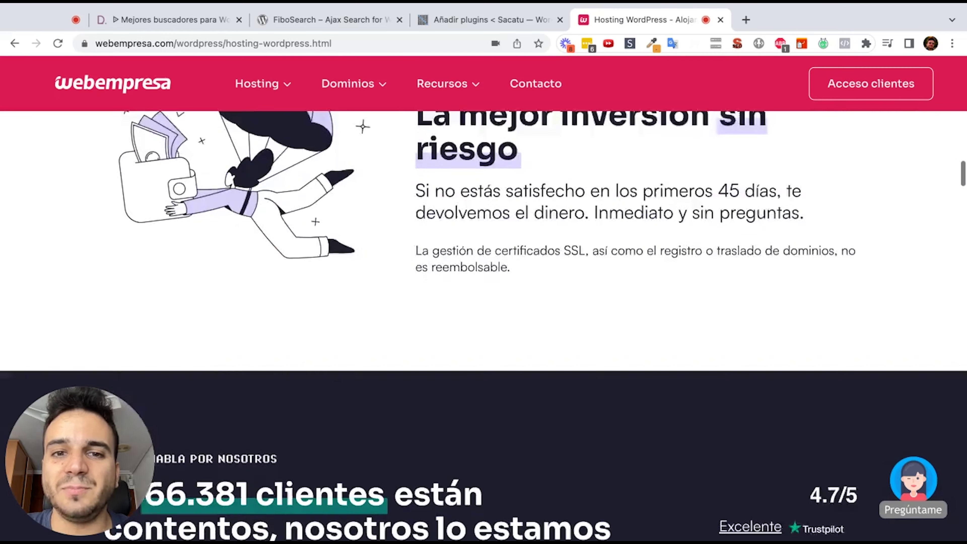
scroll(484, 324, down, 20)
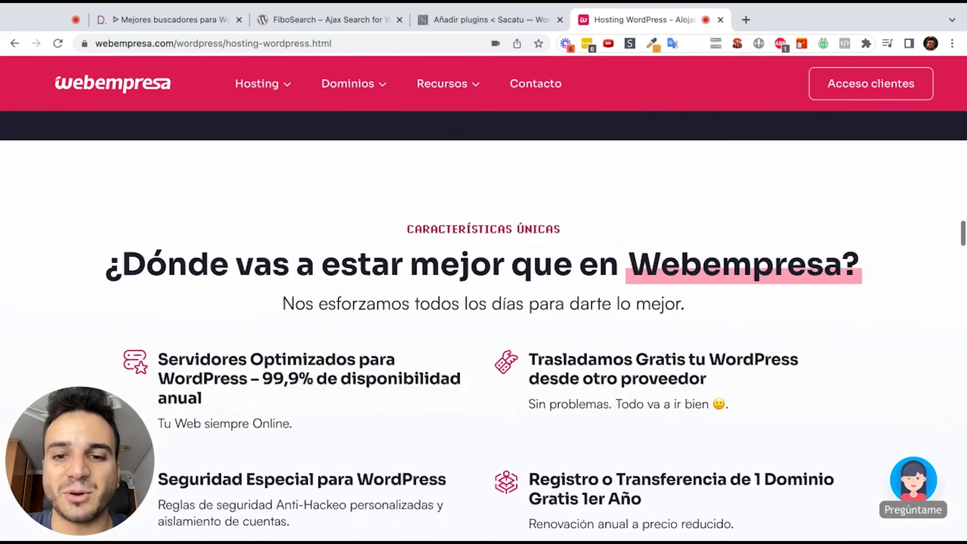
scroll(484, 324, down, 5)
scroll(484, 324, down, 2)
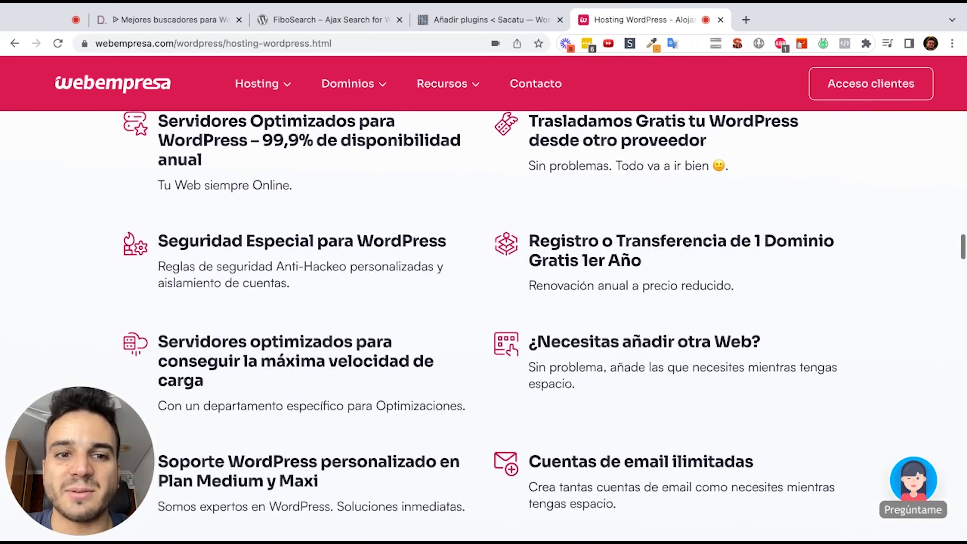
Return to the Sacatu site's admin, activate the FiboSearch plugin and skip its e-mail notification opt-in.
scroll(383, 185, down, 2)
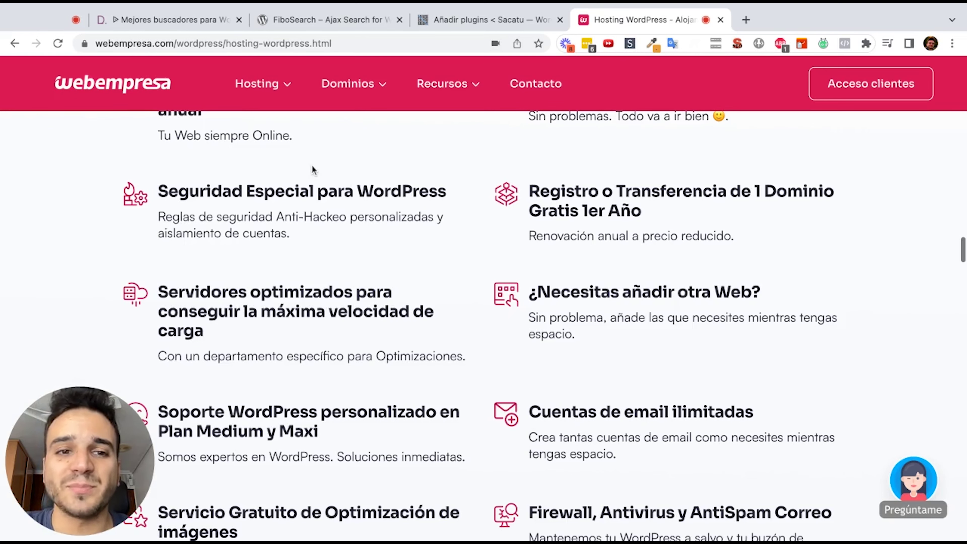
triple_click(312, 189)
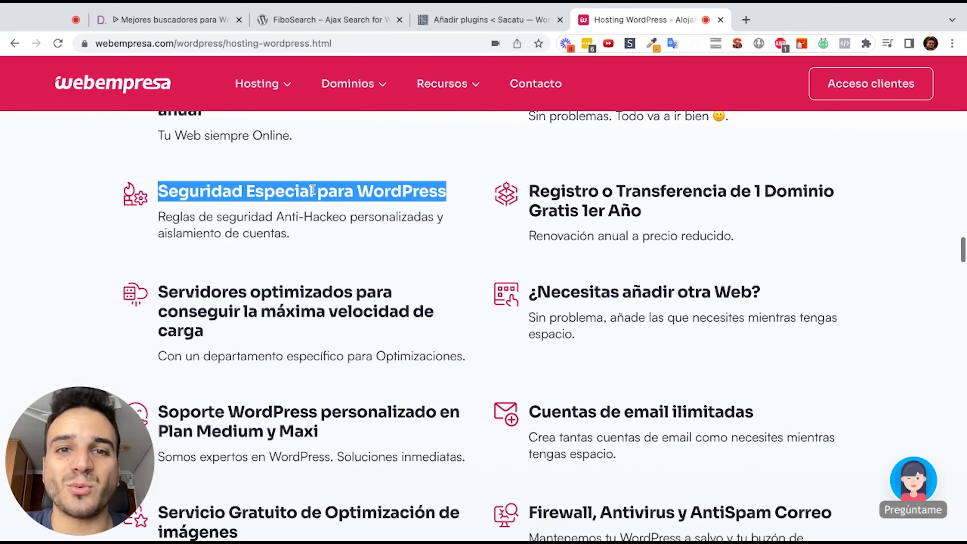
click(519, 28)
click(497, 275)
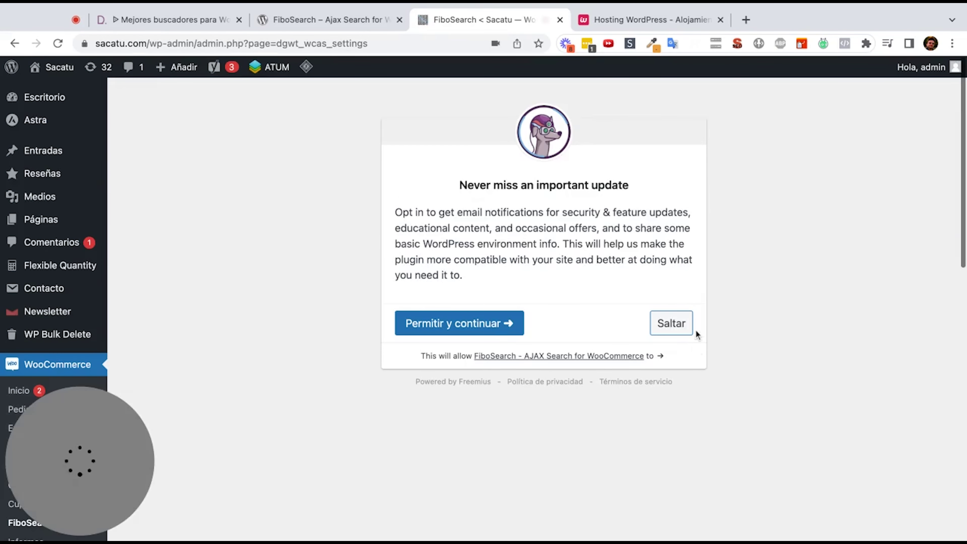
click(676, 324)
scroll(289, 296, down, 3)
scroll(289, 297, down, 3)
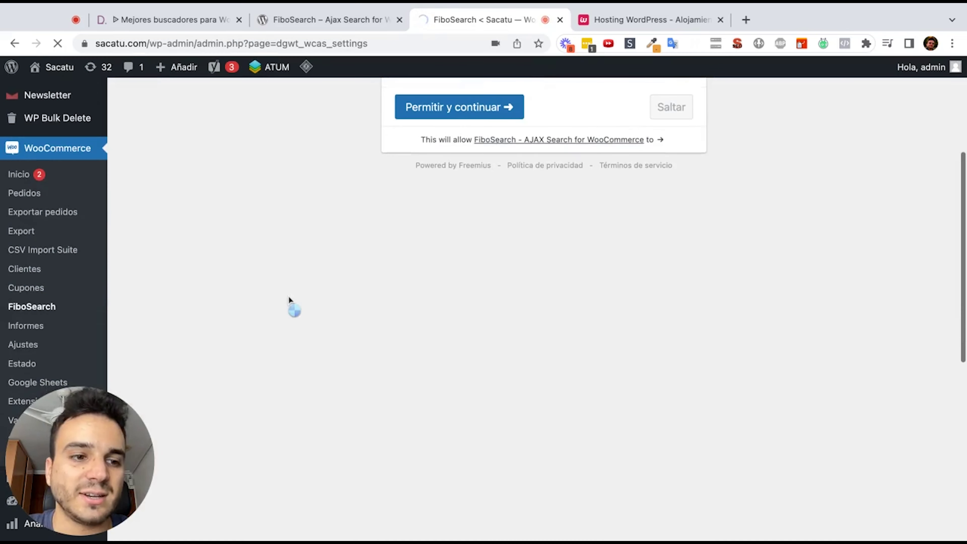
scroll(65, 183, up, 2)
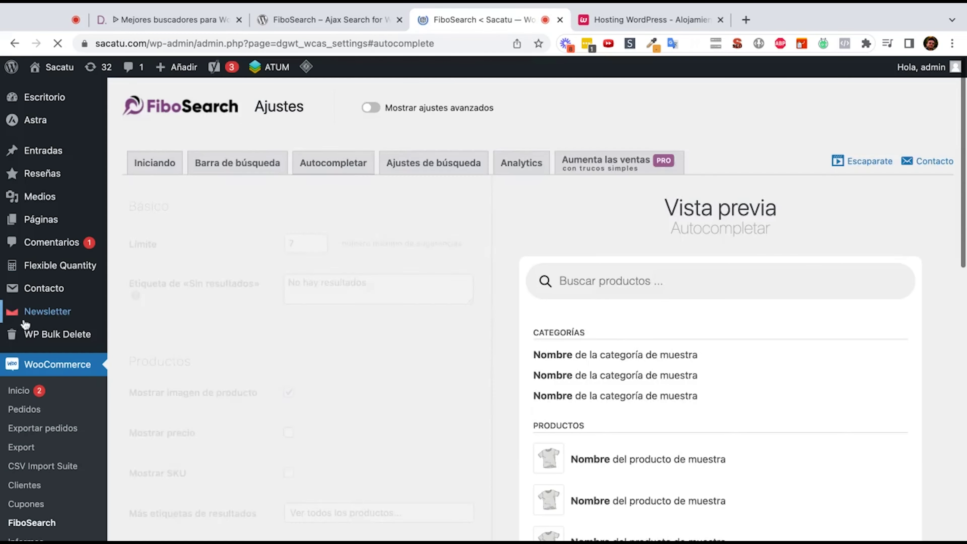
Enable replacing Astra's search bars in FiboSearch's Iniciando settings after a look through the Autocompletar options.
mouse_move(135, 293)
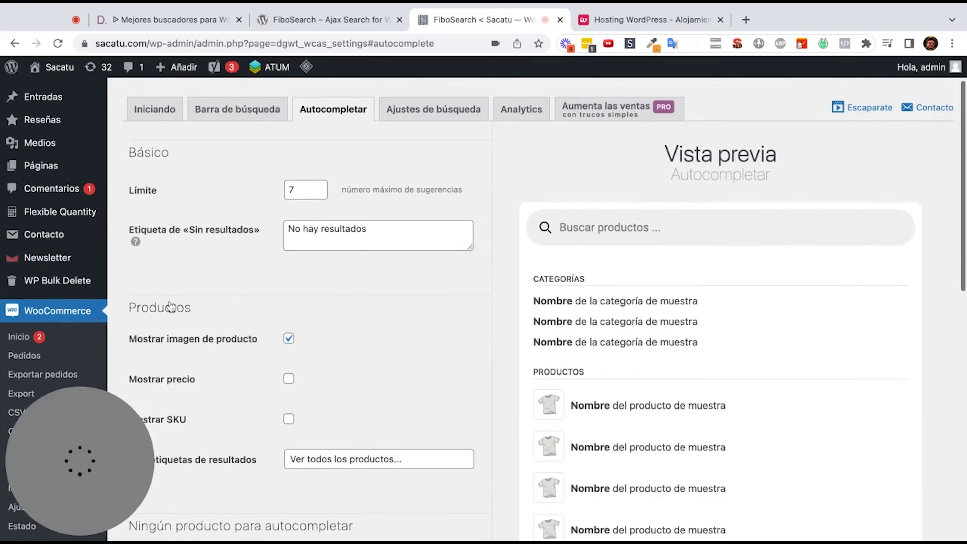
scroll(402, 285, down, 4)
scroll(402, 286, down, 1)
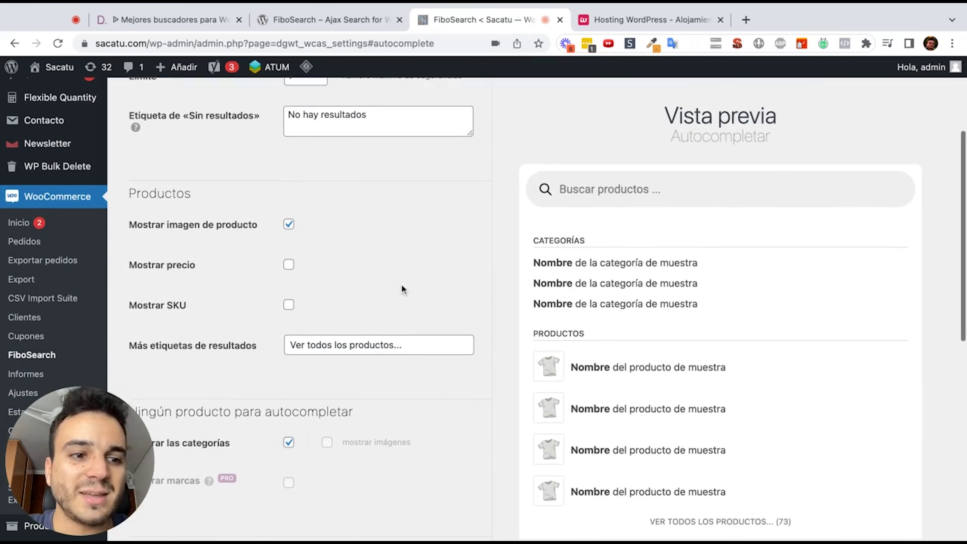
scroll(214, 191, up, 5)
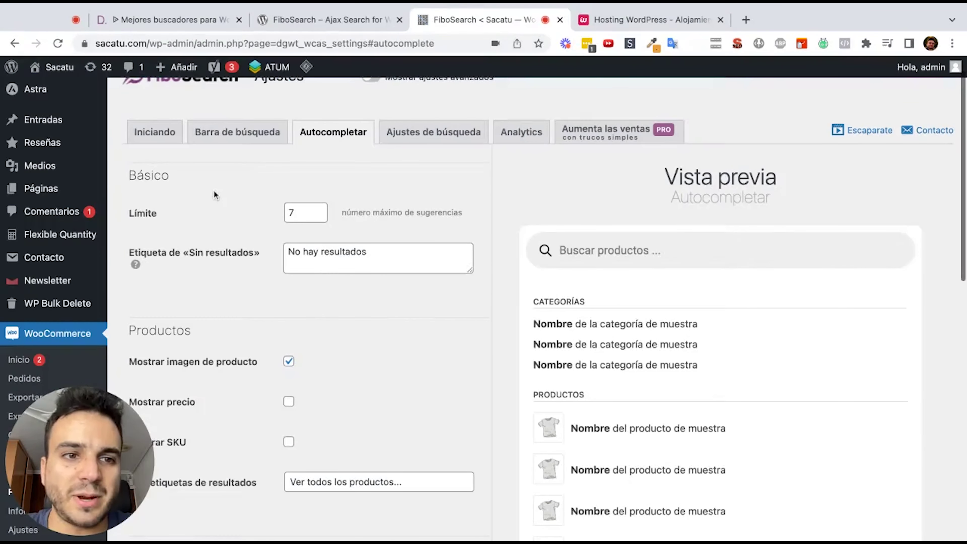
click(154, 132)
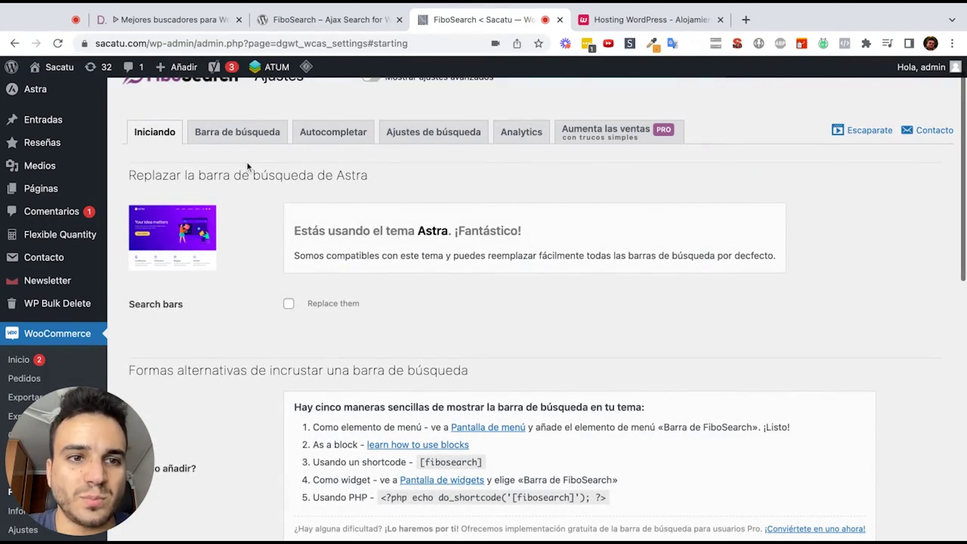
scroll(247, 165, up, 3)
scroll(205, 172, up, 1)
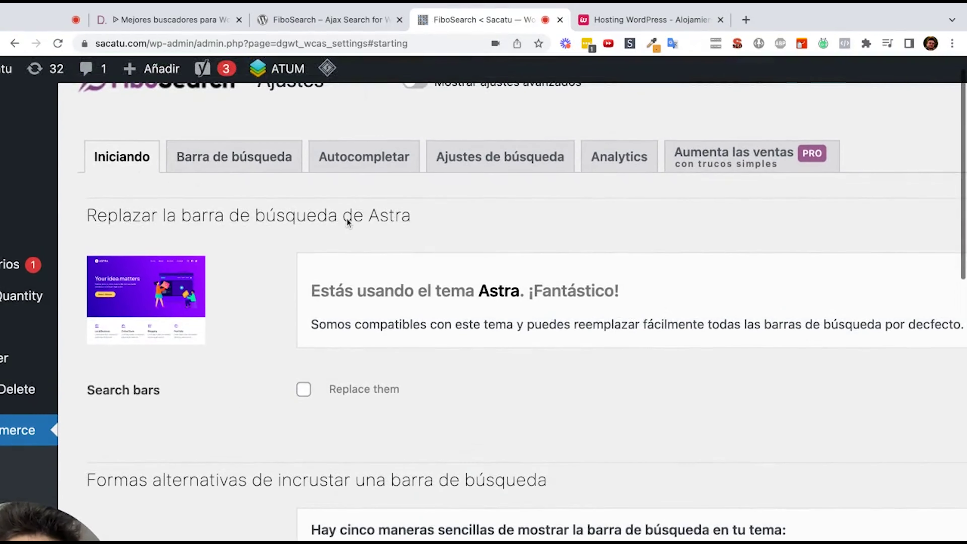
scroll(347, 221, down, 3)
scroll(195, 168, down, 1)
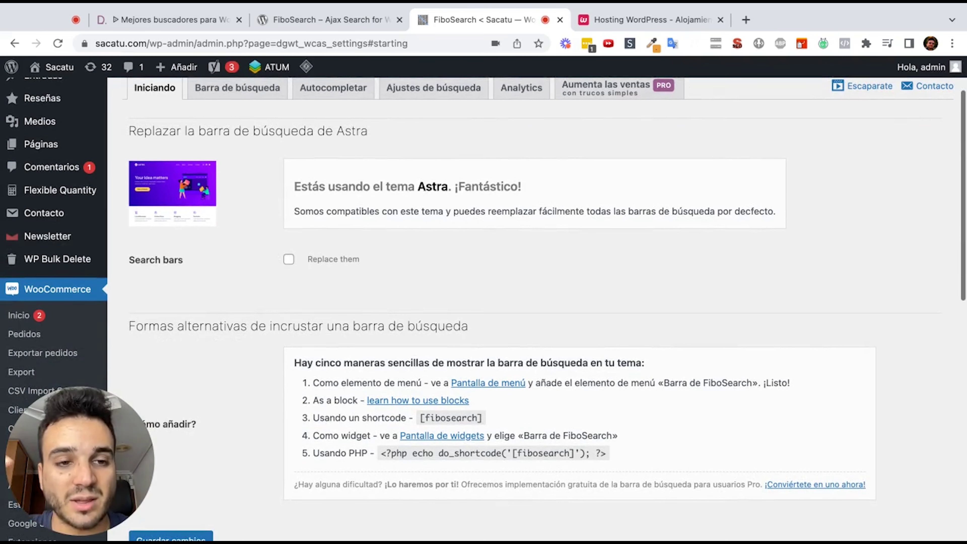
click(289, 260)
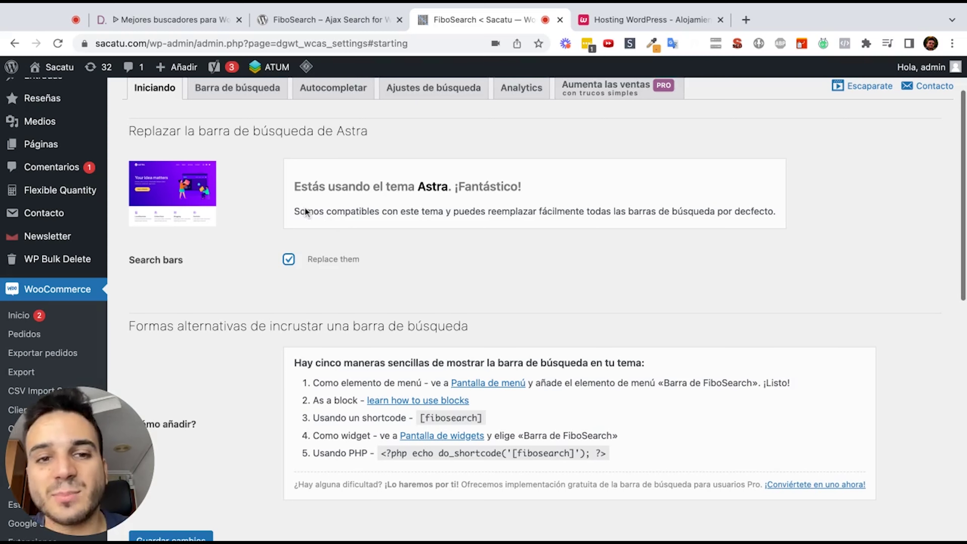
Examine the five alternative ways of embedding the search bar, including the [fibosearch] shortcode.
scroll(484, 309, down, 2)
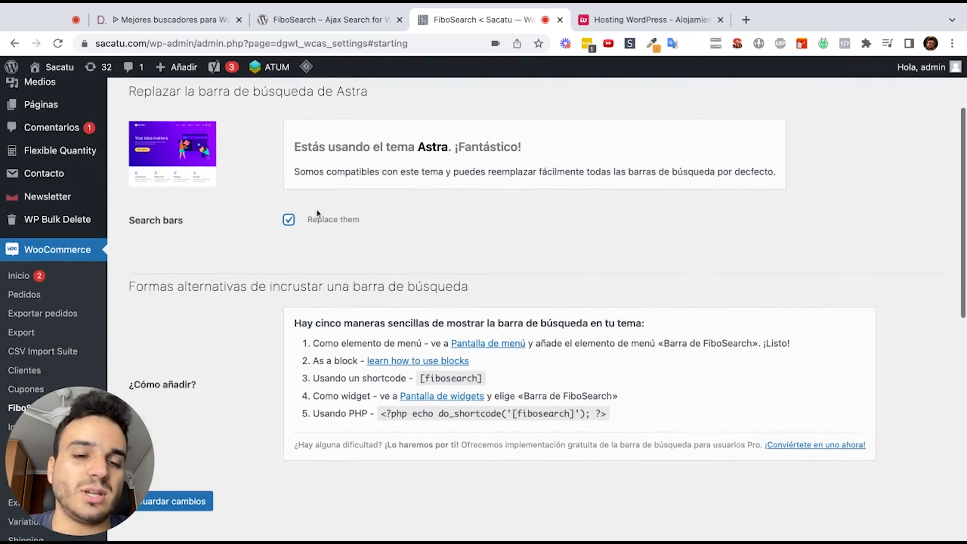
scroll(288, 191, down, 5)
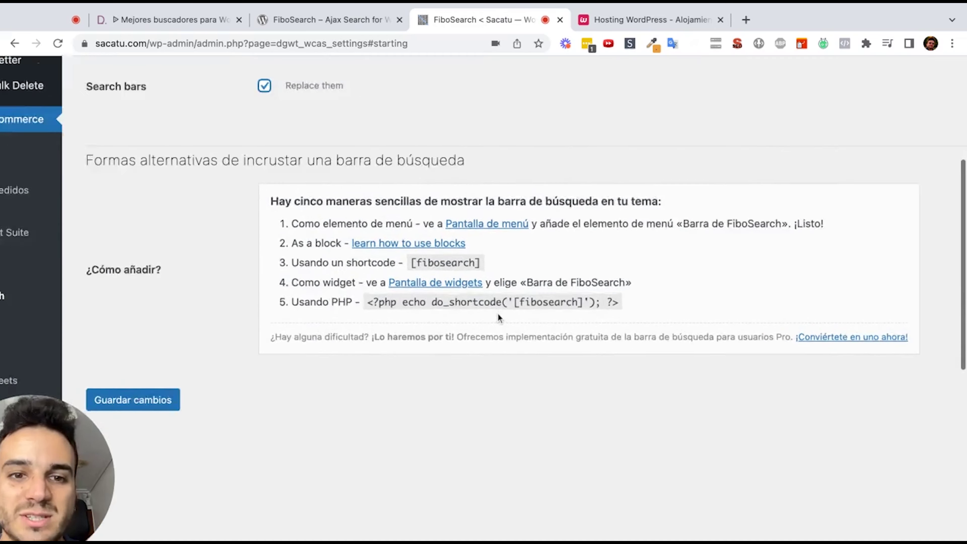
scroll(497, 312, up, 5)
scroll(497, 312, down, 5)
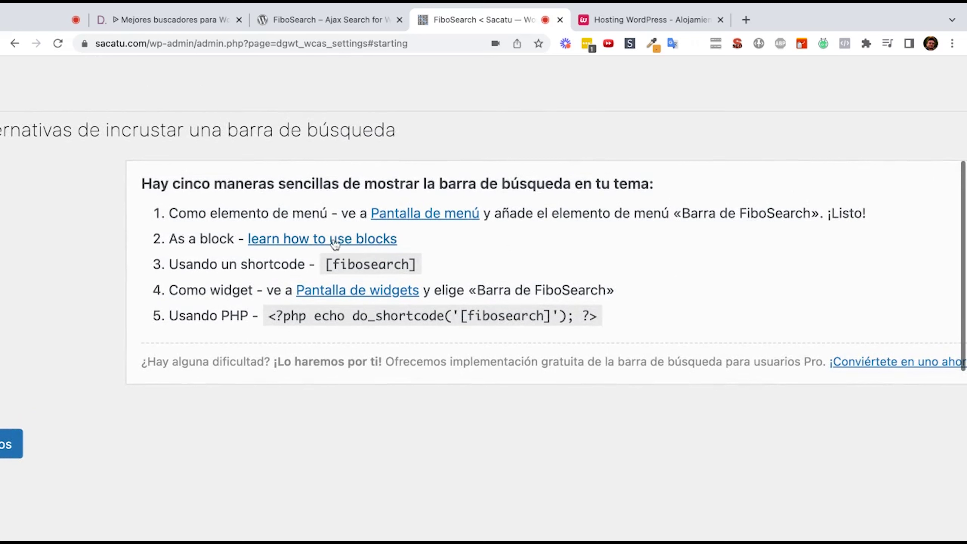
triple_click(329, 264)
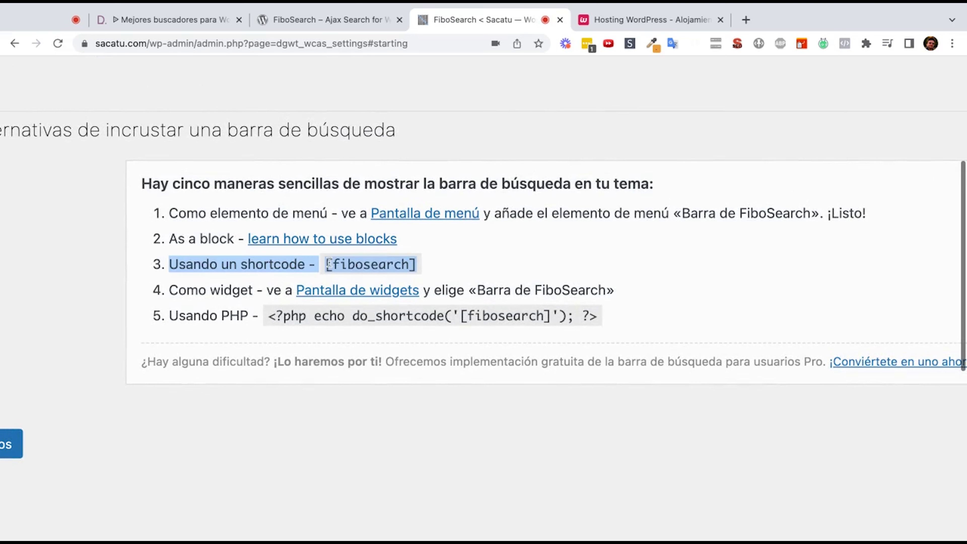
click(375, 265)
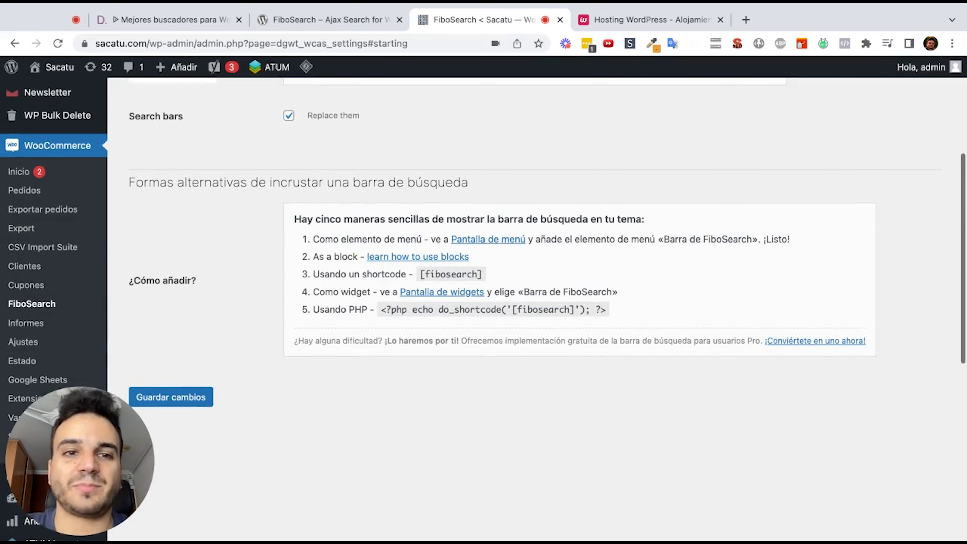
scroll(318, 157, up, 3)
scroll(318, 157, down, 3)
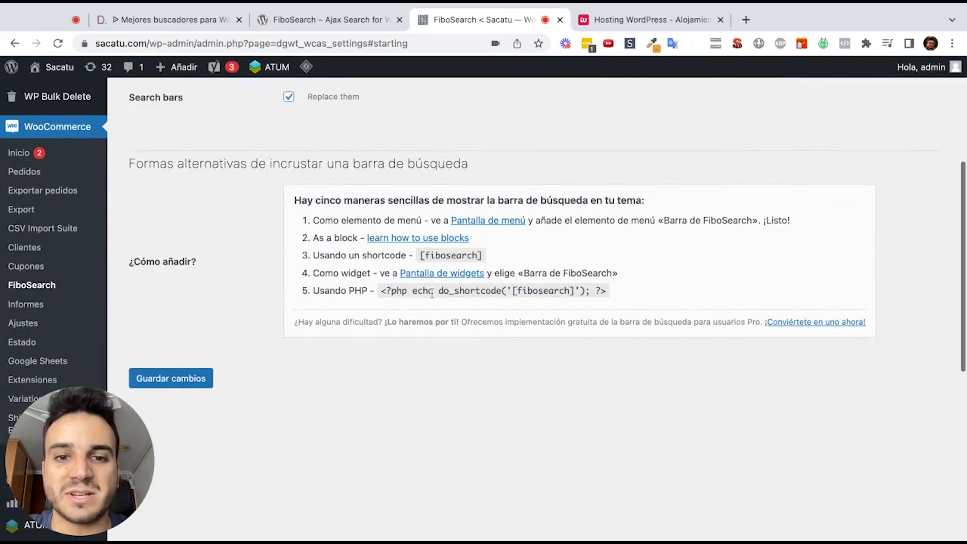
scroll(318, 157, up, 2)
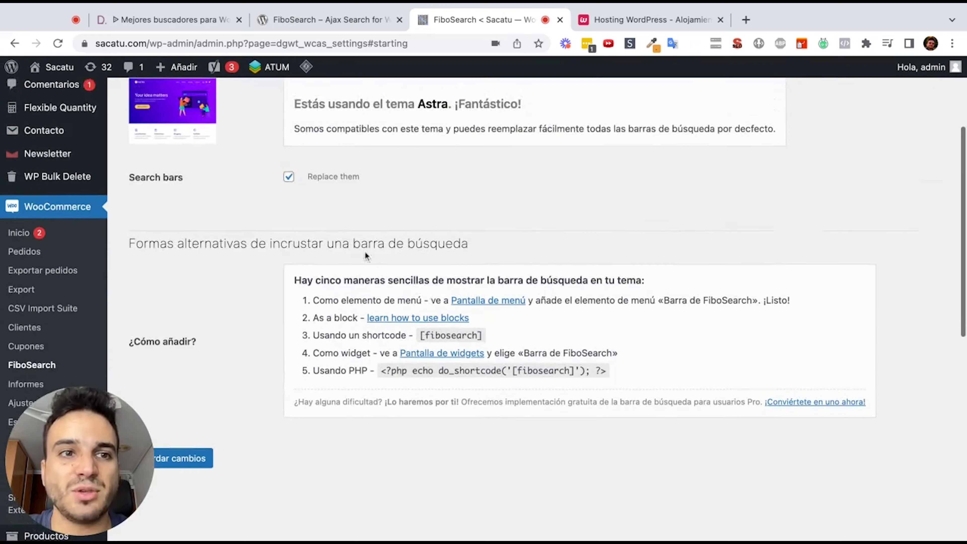
Inspect the Sacatu storefront's header in a separate tab, and highlight the [fibosearch] shortcode back in the plugin settings.
super+click(69, 69)
click(622, 24)
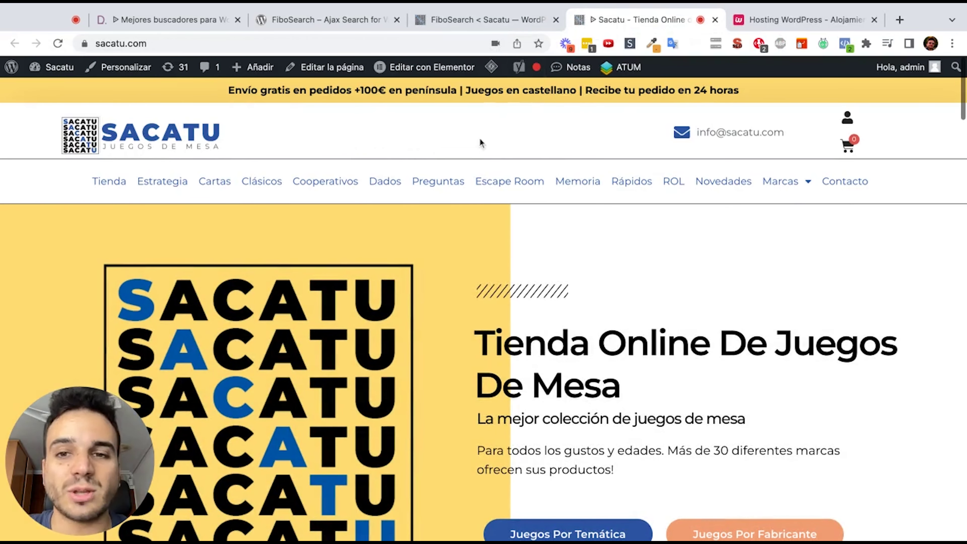
click(487, 19)
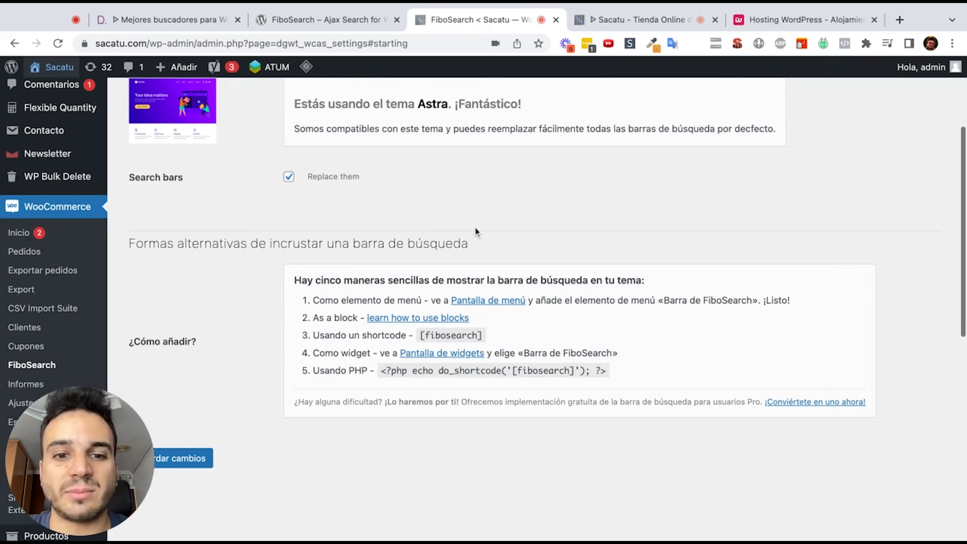
scroll(476, 229, down, 1)
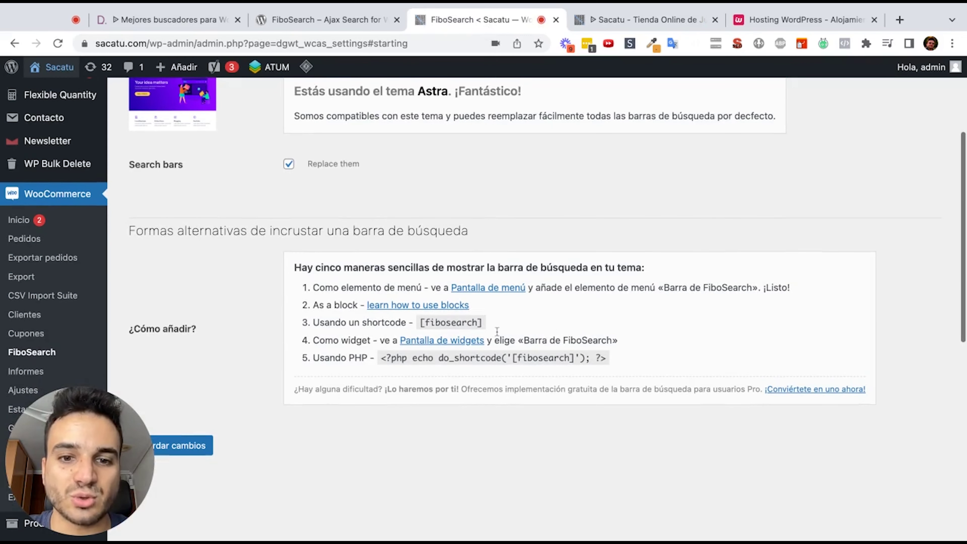
drag(422, 323, 478, 323)
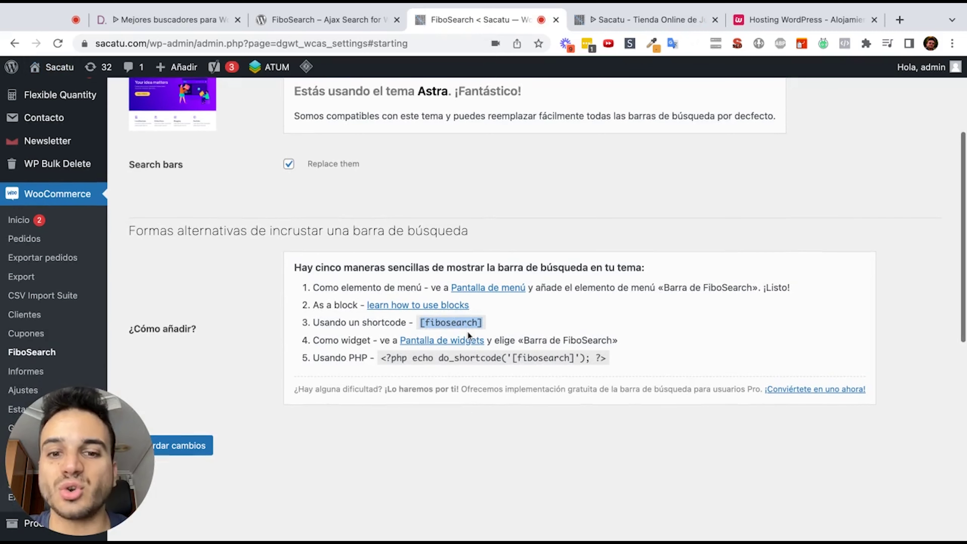
Open FiboSearch's Barra de búsqueda settings and look at the search bar preview.
scroll(466, 329, up, 5)
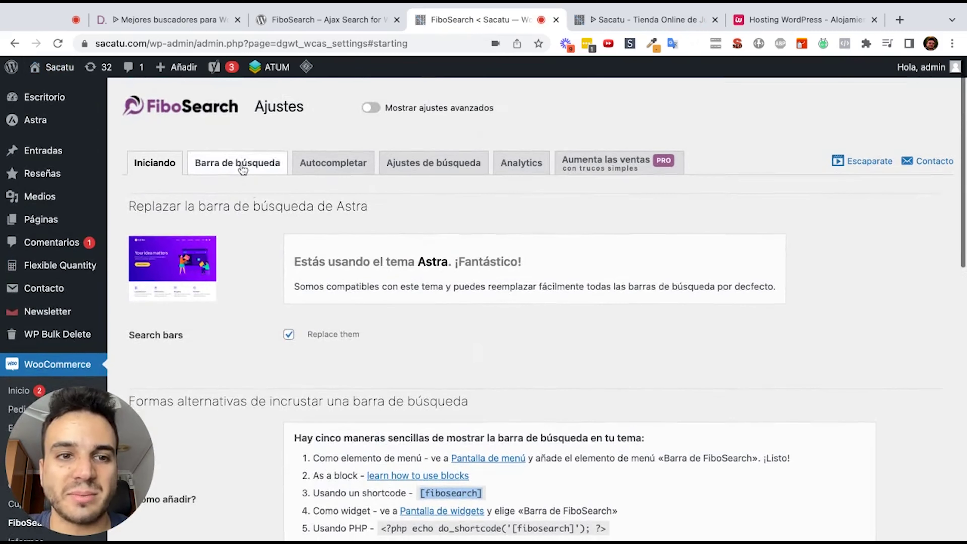
click(242, 165)
scroll(288, 267, down, 2)
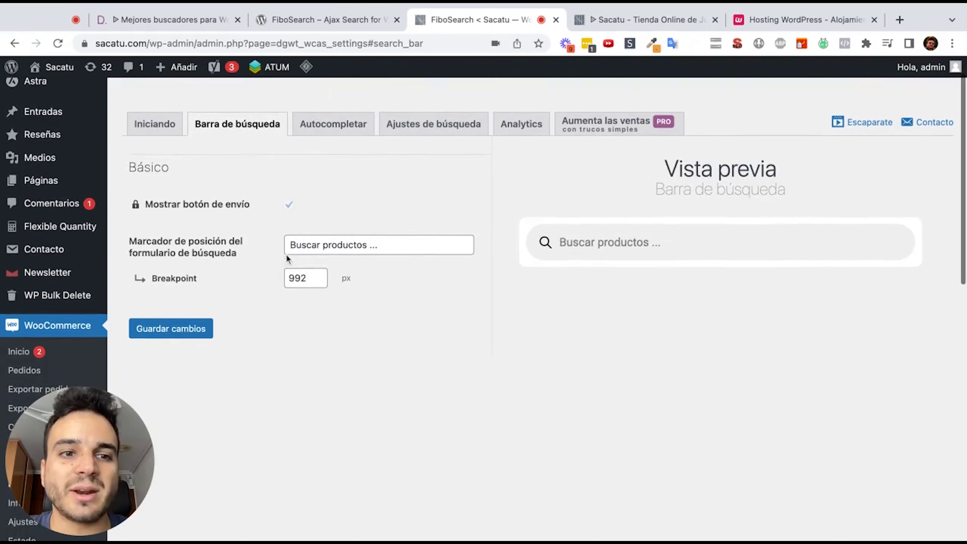
click(533, 248)
text(fibo search)
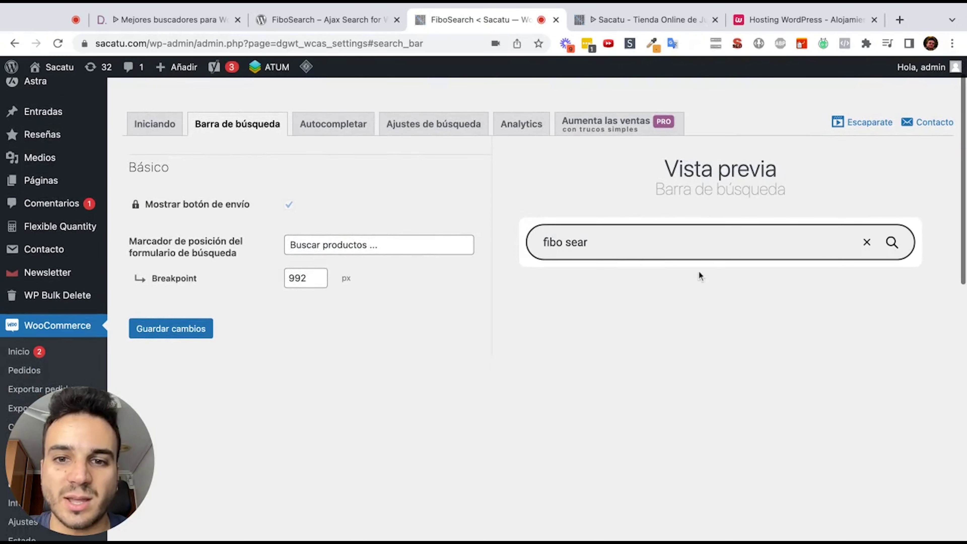
Set the search form's placeholder text to "Buscar juego de mesa, marca o modelo".
double_click(328, 245)
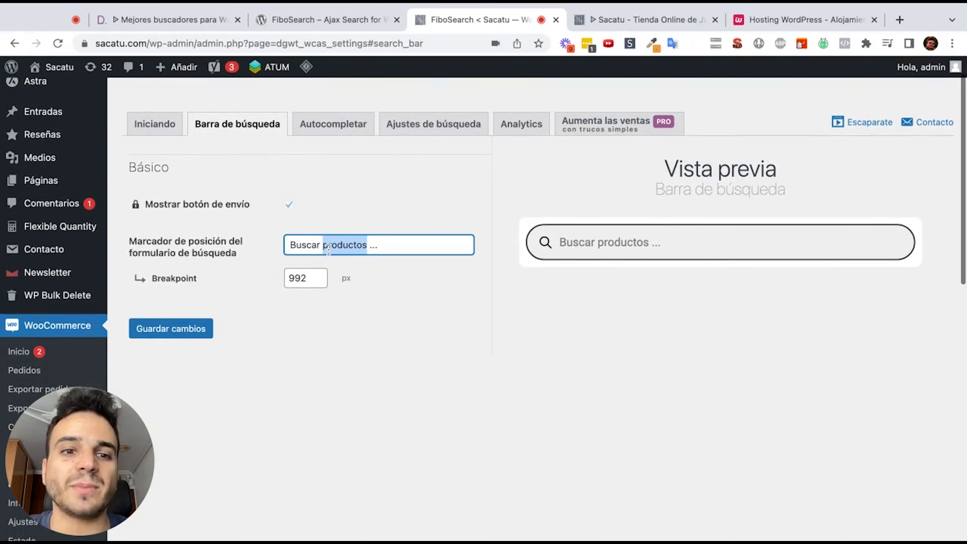
click(328, 245)
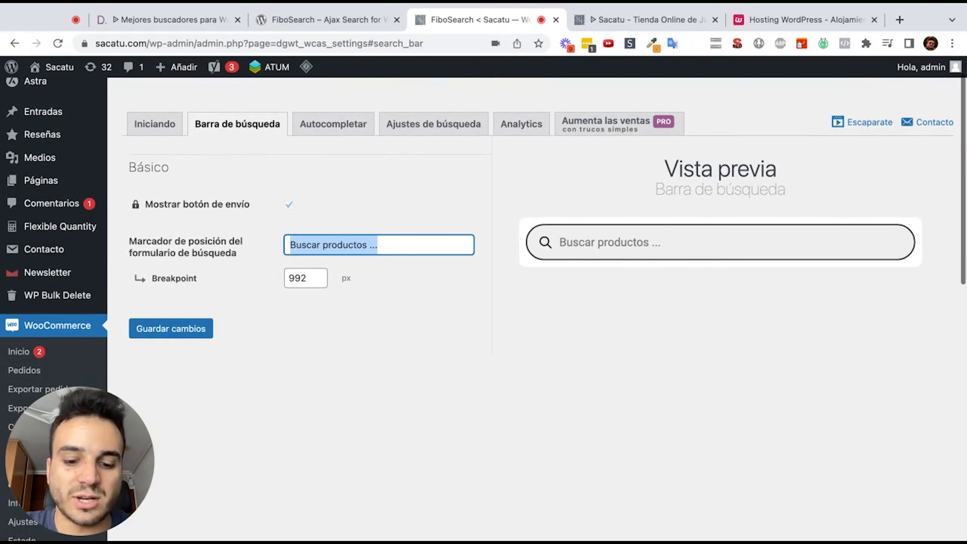
text(Bus)
key(BackSpace)
text(s)
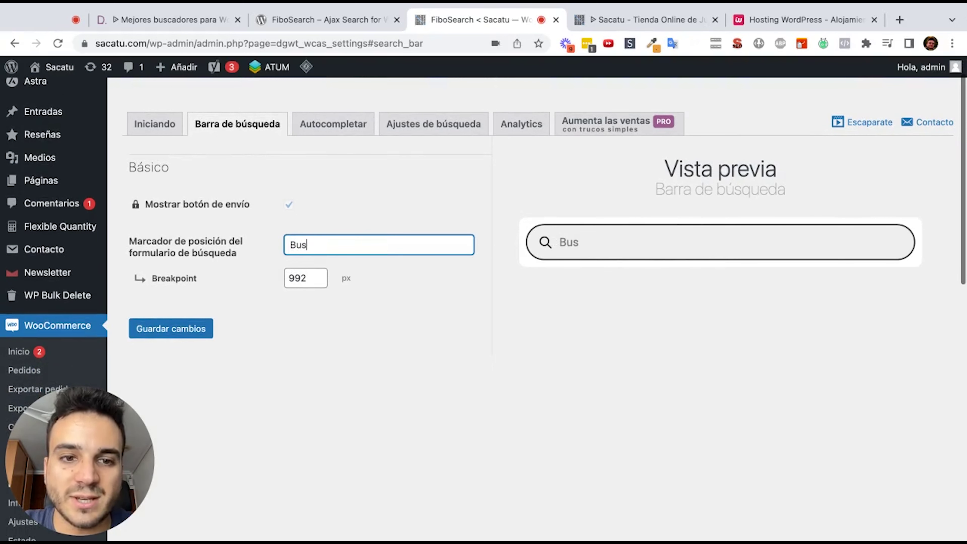
text(car juego de )
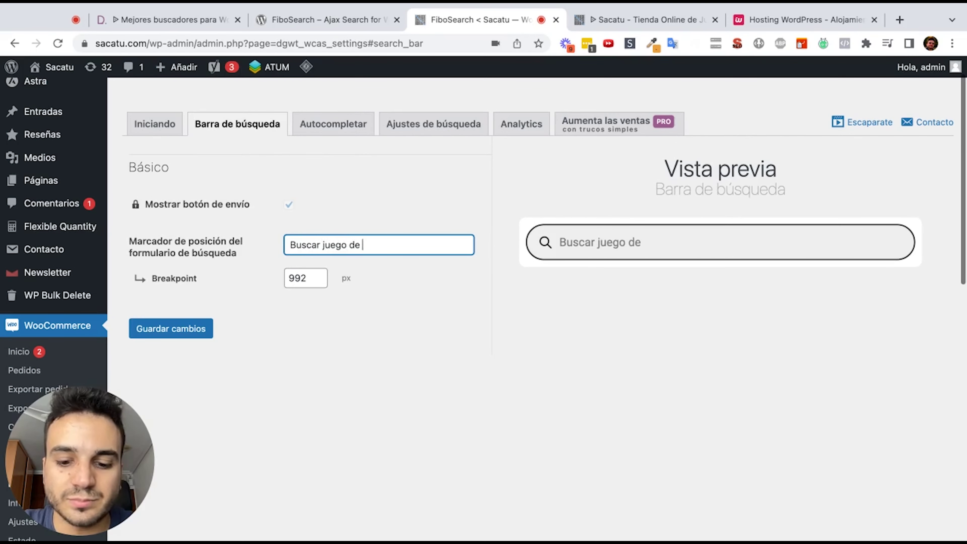
text(mesa, )
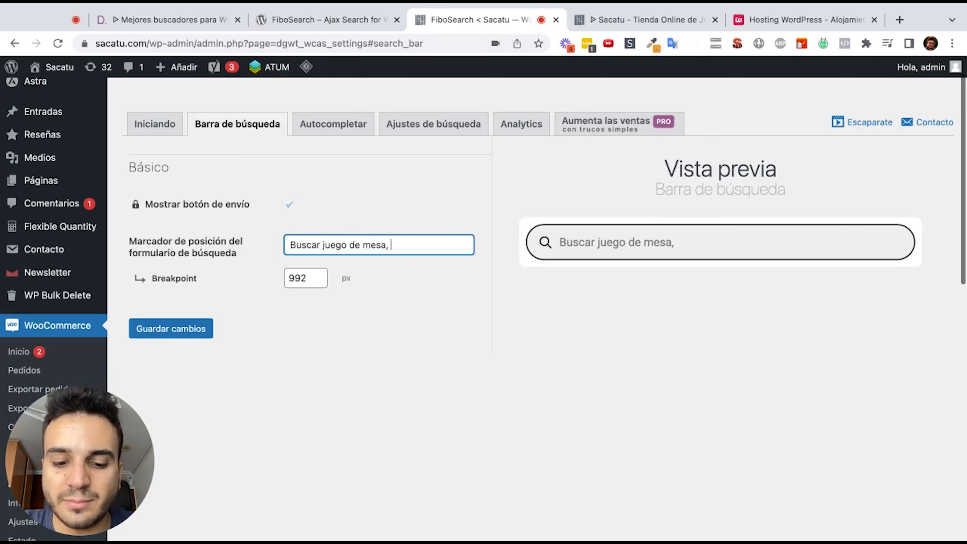
text(marca o md)
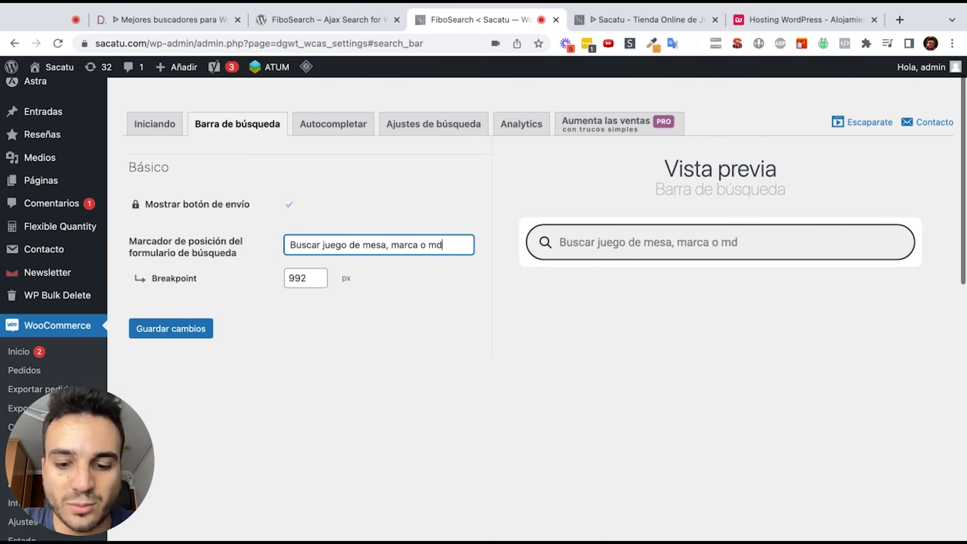
key(BackSpace)
text(odelo)
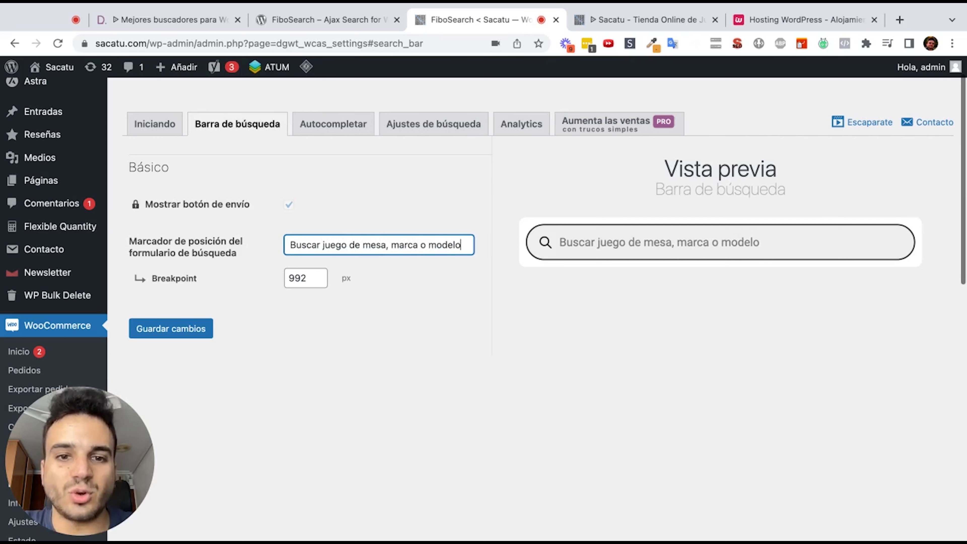
click(309, 356)
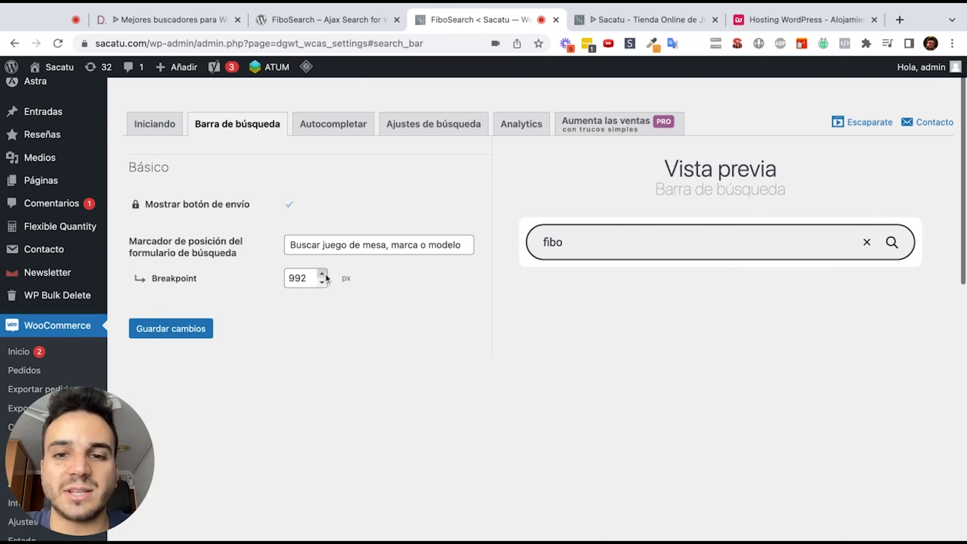
Lower the search bar's Breakpoint to 988 px.
click(323, 282)
click(323, 282)
click(323, 283)
click(322, 282)
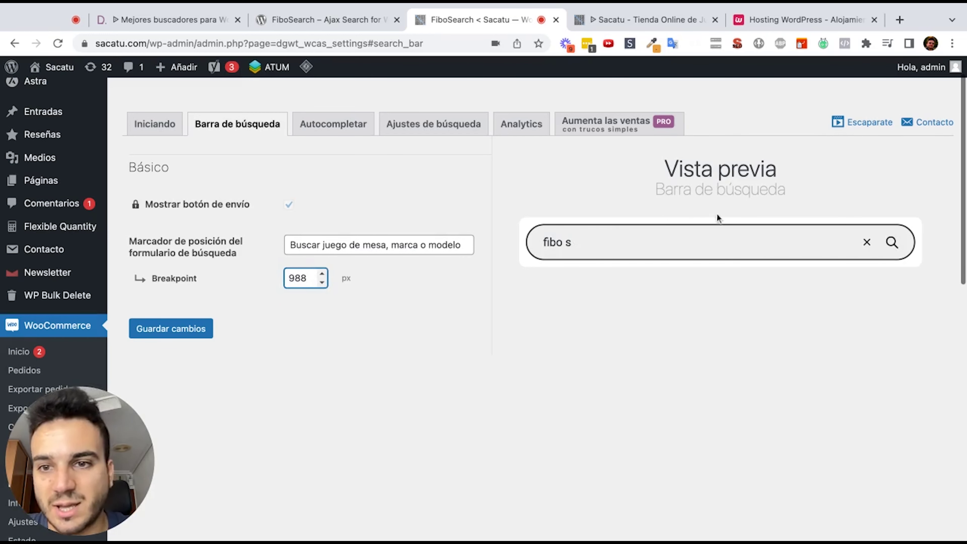
Set the search bar's Breakpoint to 992 px and save the search bar settings.
double_click(309, 279)
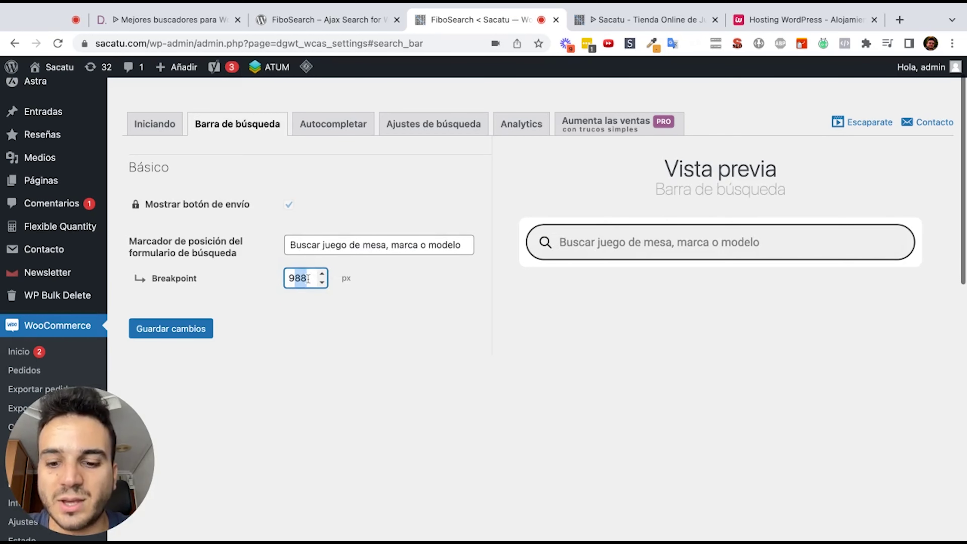
text(992)
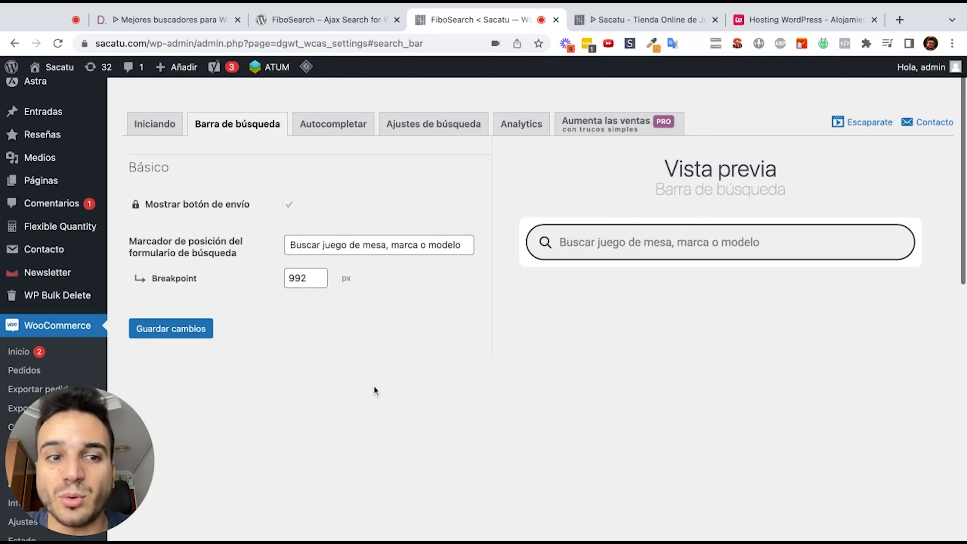
click(205, 332)
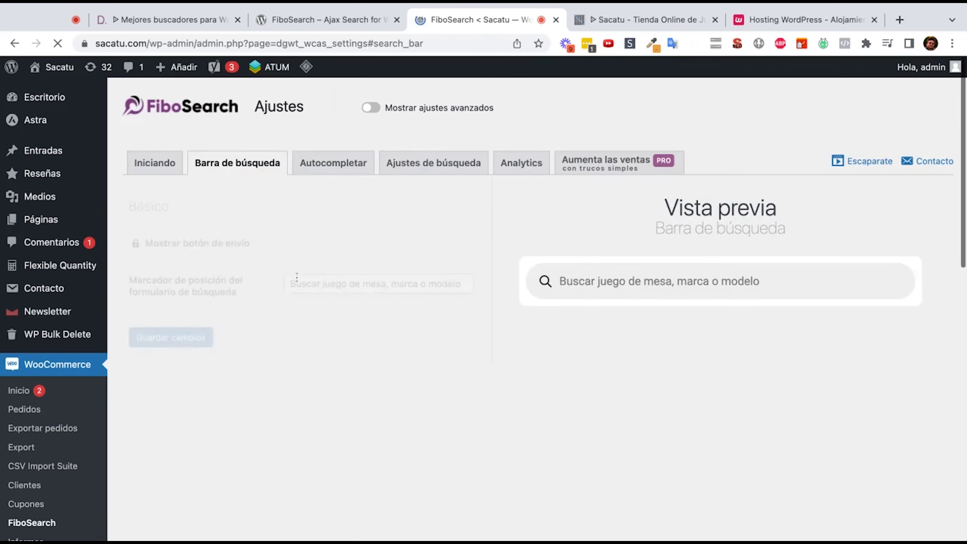
In FiboSearch's Autocompletar settings, set the maximum number of suggestions to 5.
click(341, 168)
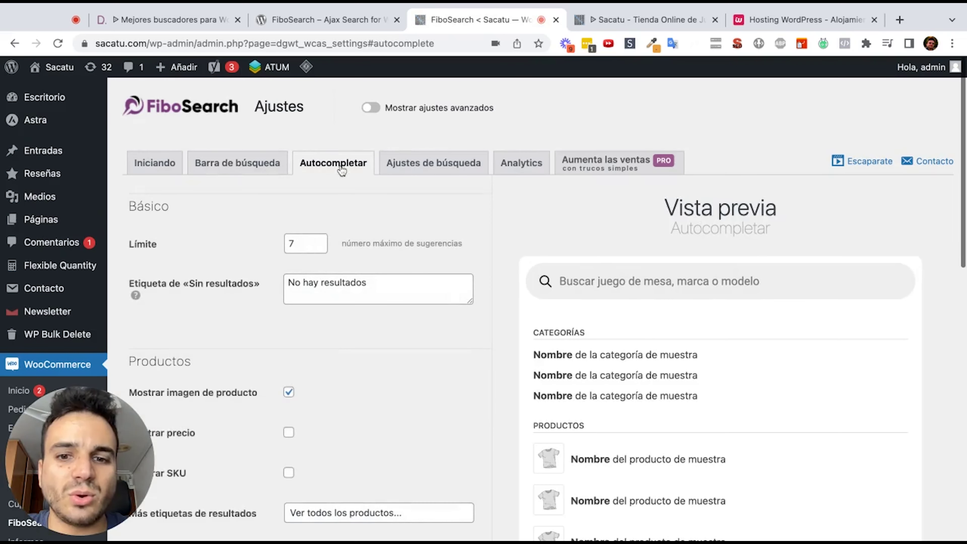
scroll(391, 281, down, 3)
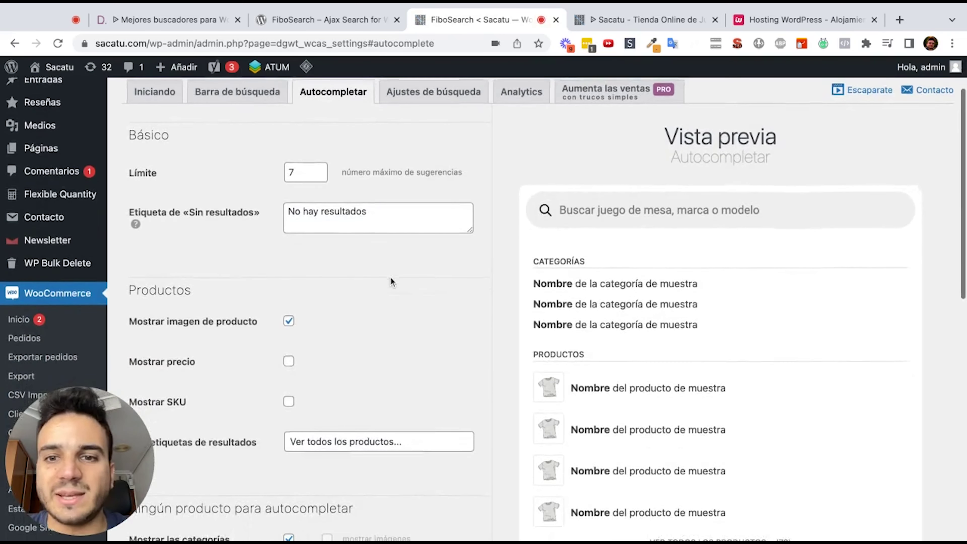
scroll(561, 315, down, 1)
scroll(562, 313, down, 2)
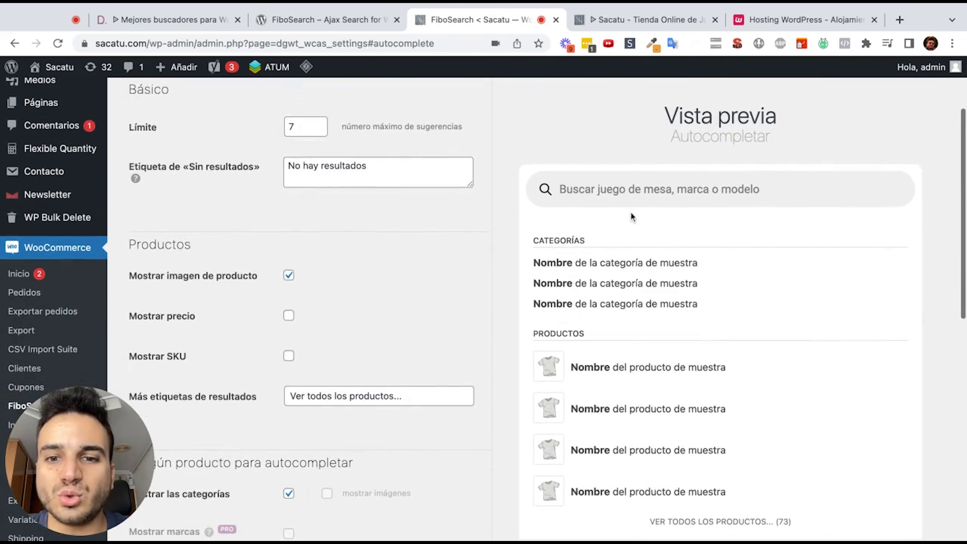
scroll(347, 168, up, 2)
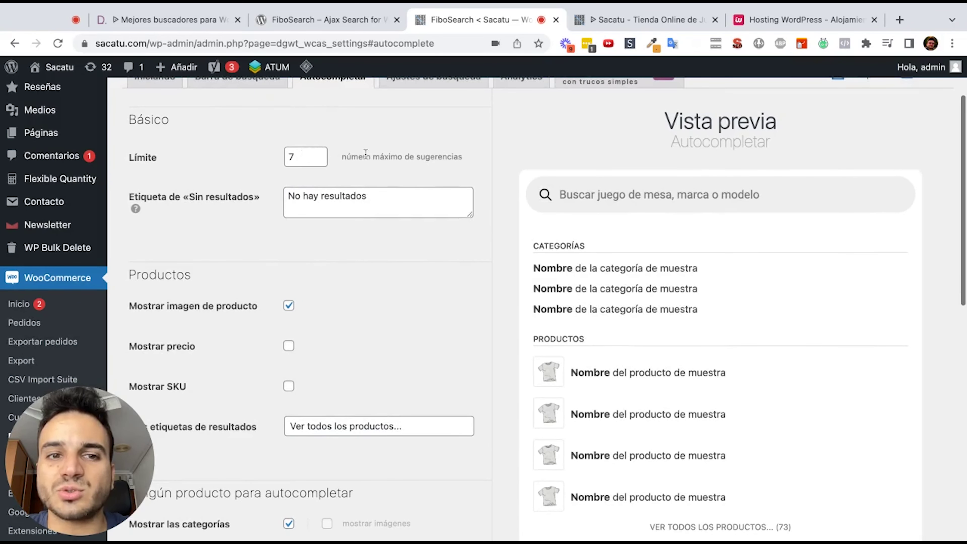
click(299, 154)
scroll(603, 325, down, 3)
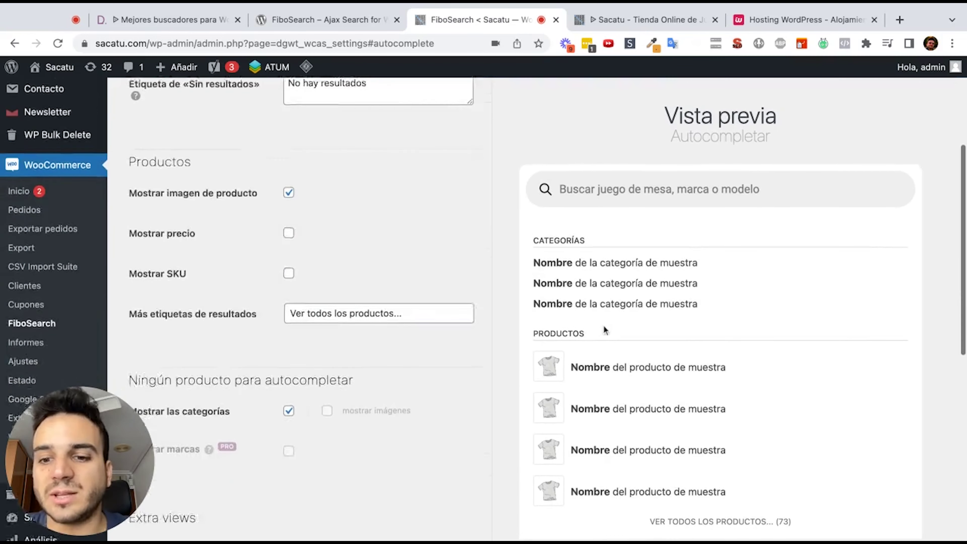
scroll(641, 394, up, 5)
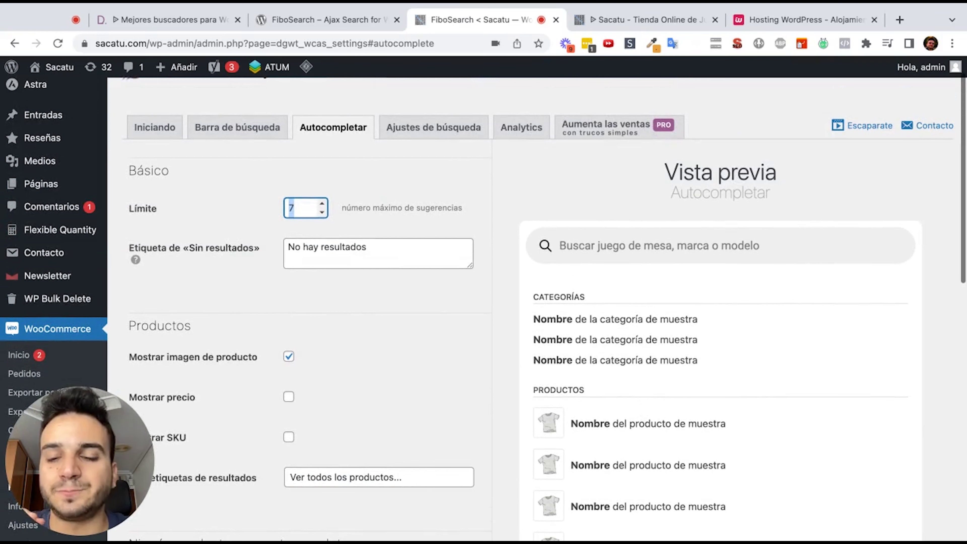
text(5)
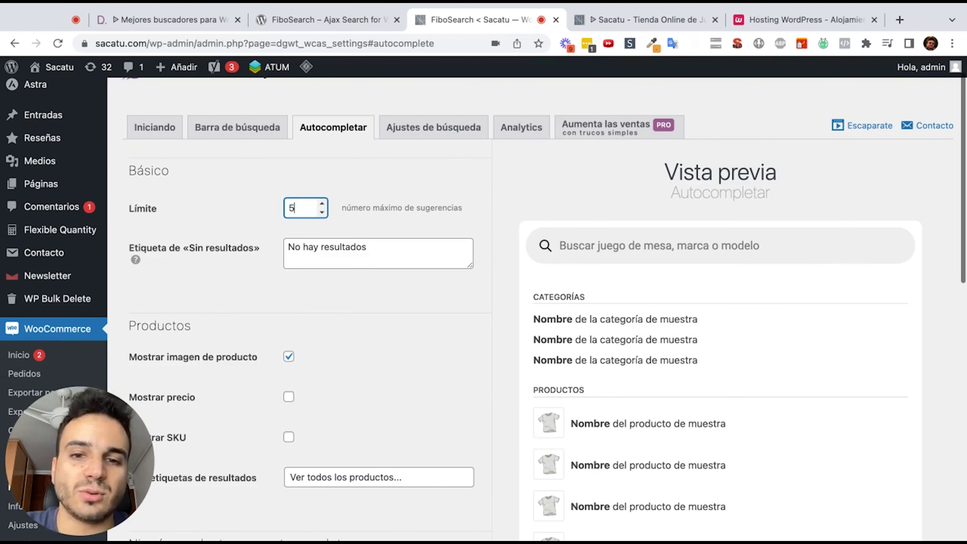
click(405, 345)
scroll(504, 346, down, 2)
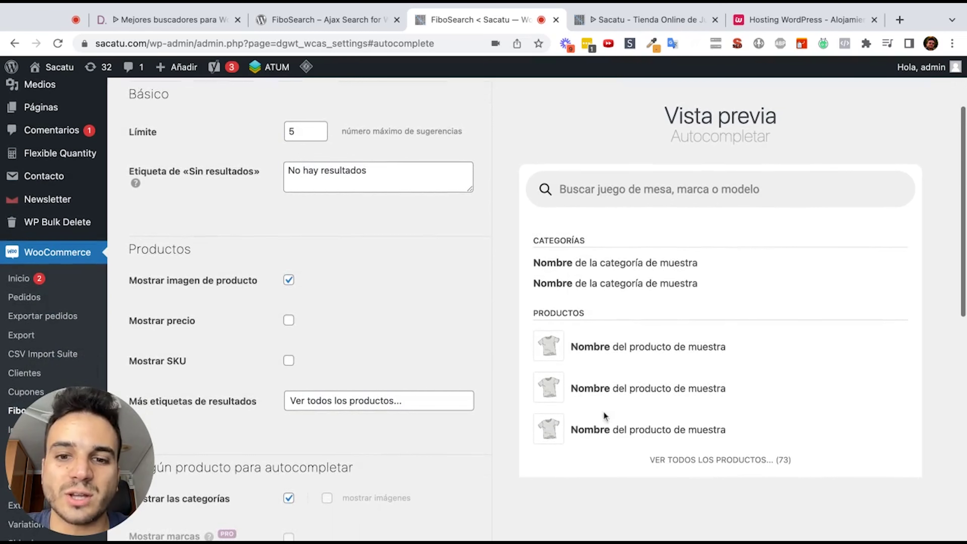
scroll(424, 312, up, 2)
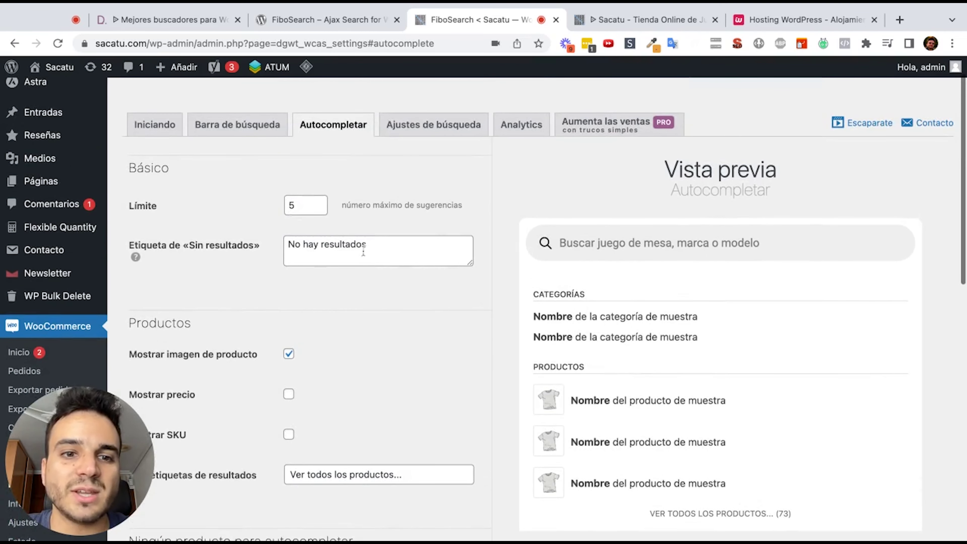
Extend the «Sin resultados» label to read "No hay resultados, intenta buscar por otra palabra similar.".
click(363, 247)
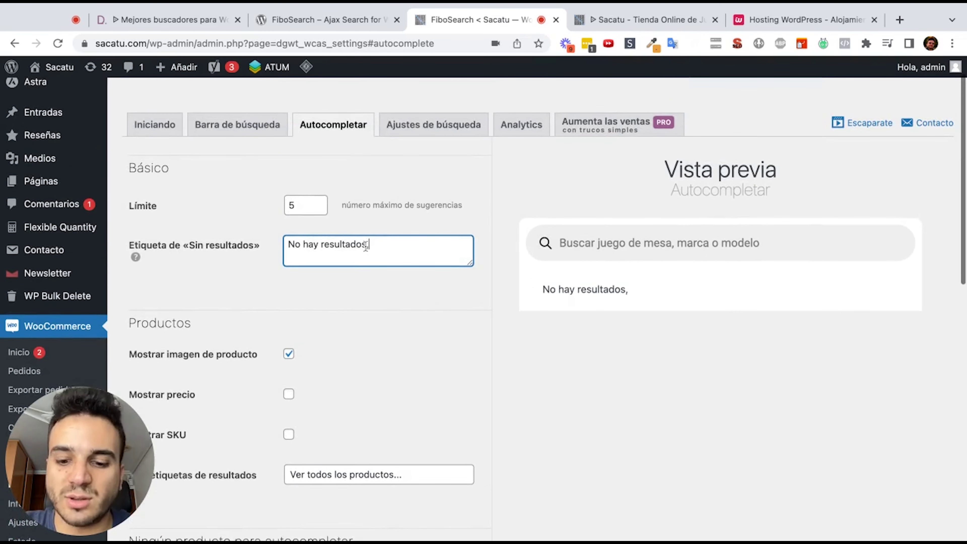
text(, intenta bus)
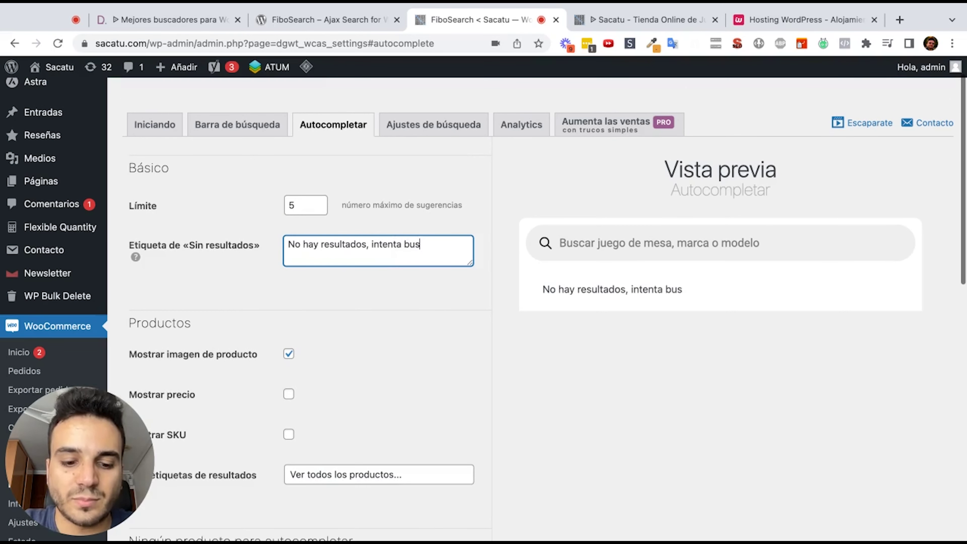
text(car por otra palabra similar.)
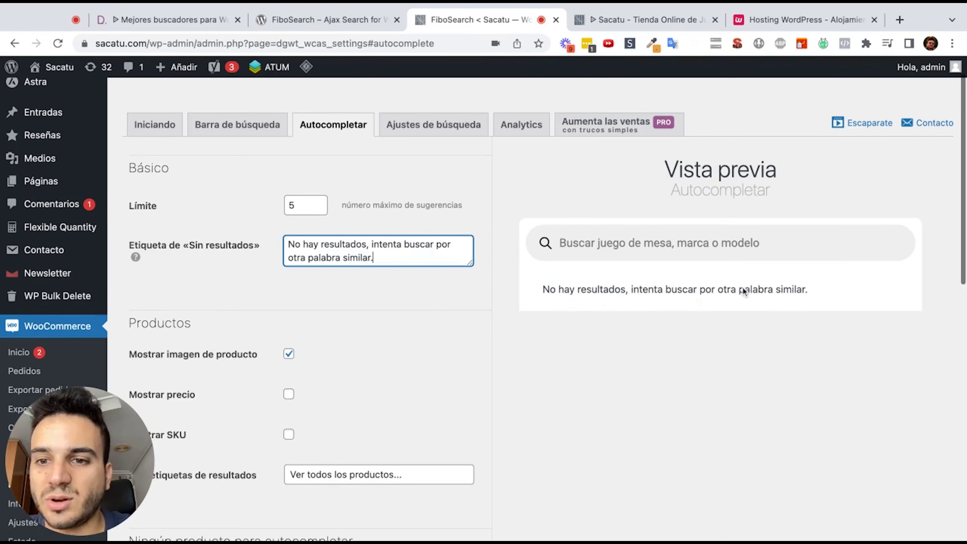
Show prices for the suggested products, and try the SKU display option before turning it back off.
scroll(448, 291, down, 5)
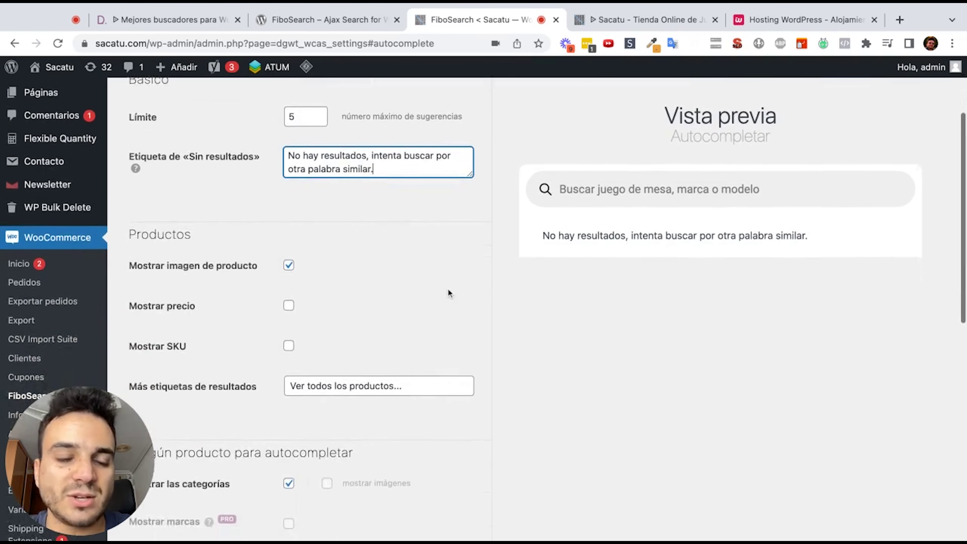
scroll(295, 246, up, 2)
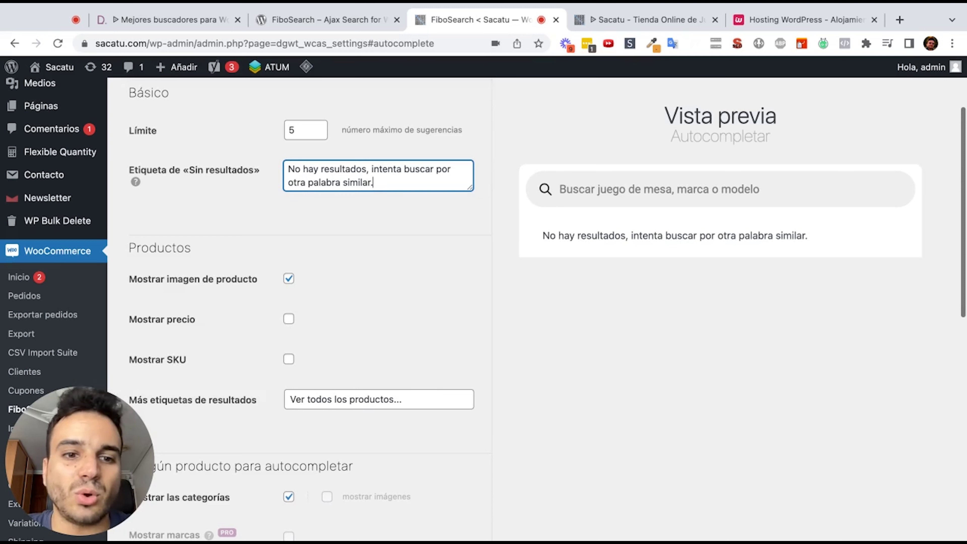
click(289, 319)
scroll(392, 343, down, 1)
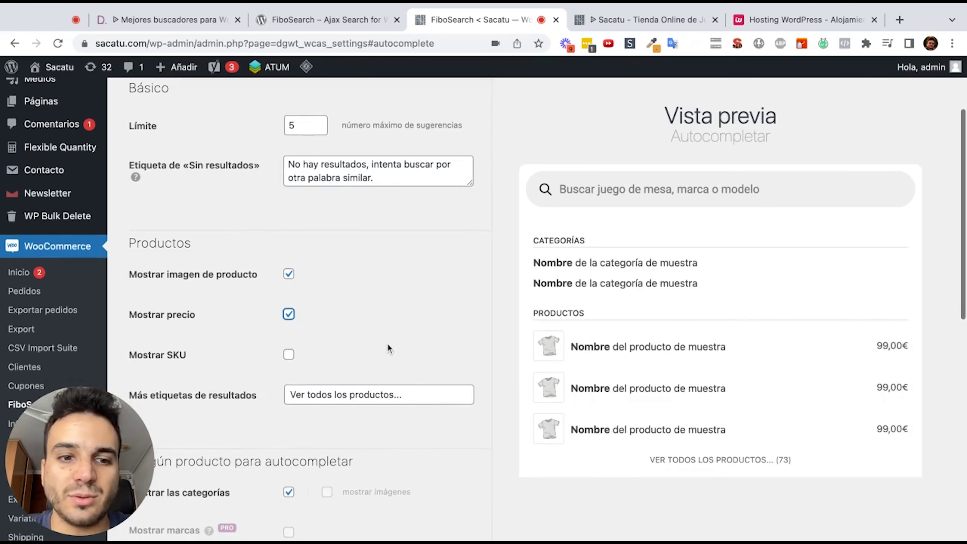
click(288, 355)
click(289, 356)
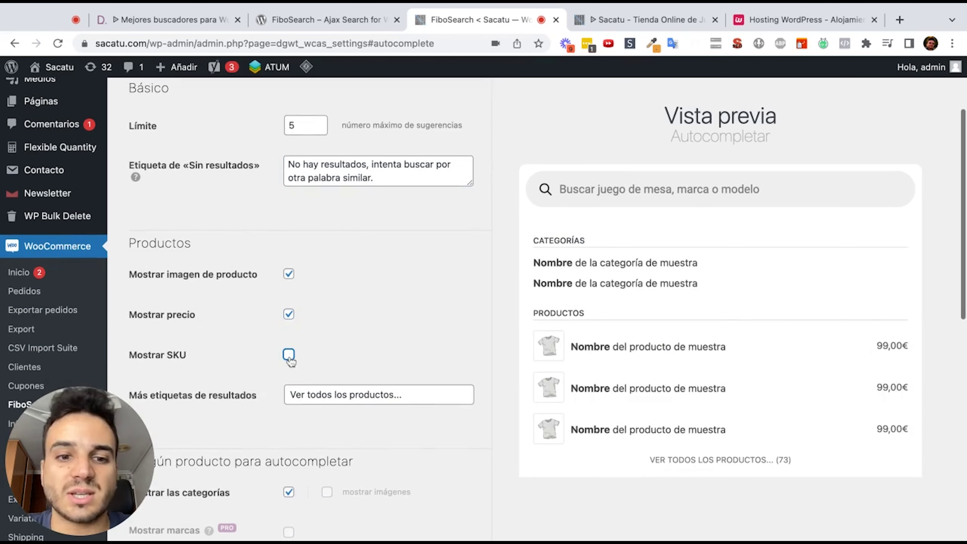
Turn off the display of categories in the autocomplete suggestions.
scroll(299, 305, down, 3)
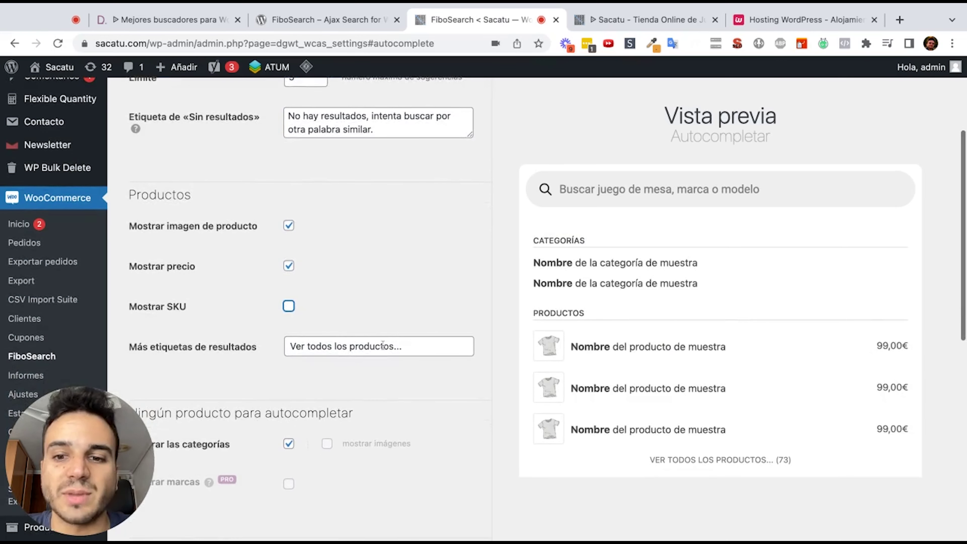
scroll(404, 343, down, 5)
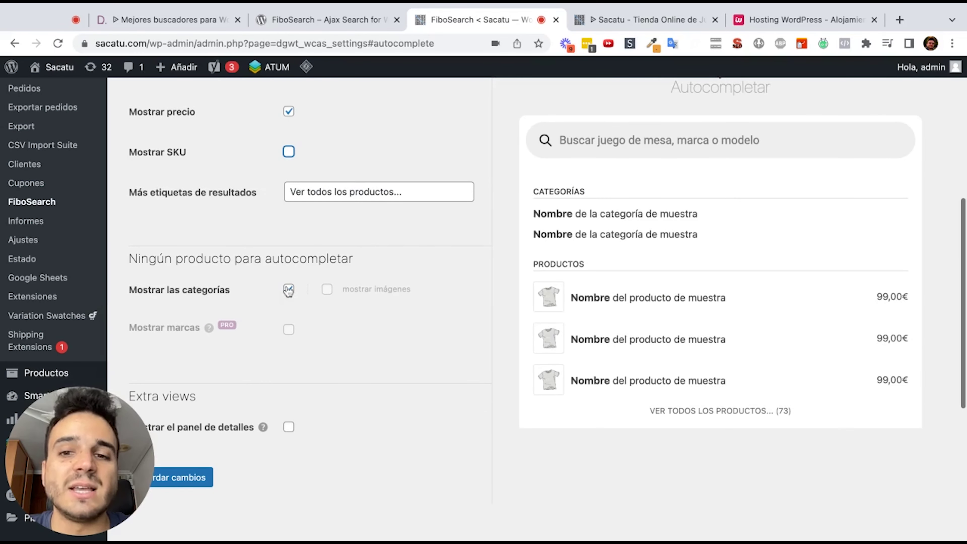
click(289, 291)
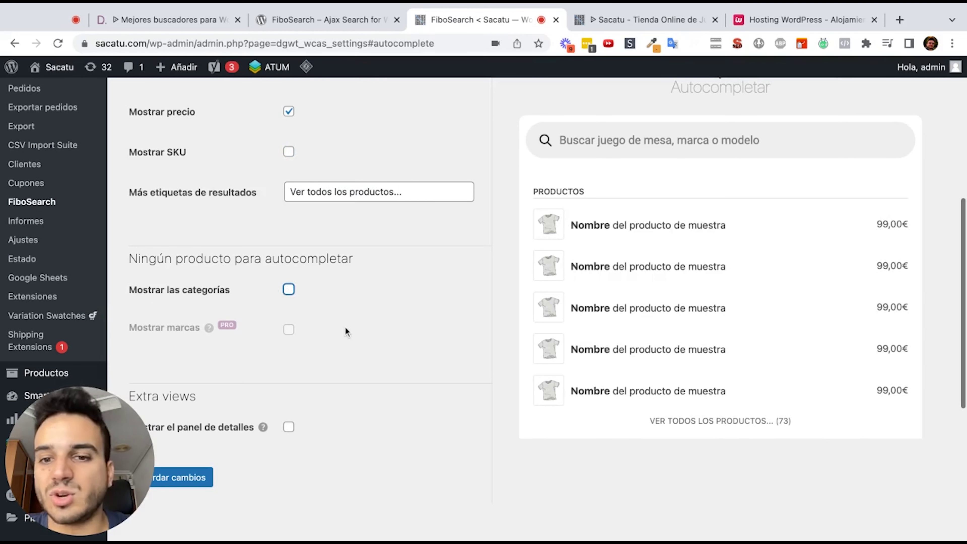
Enable the details panel under Extra views and save the autocomplete settings.
scroll(345, 327, down, 3)
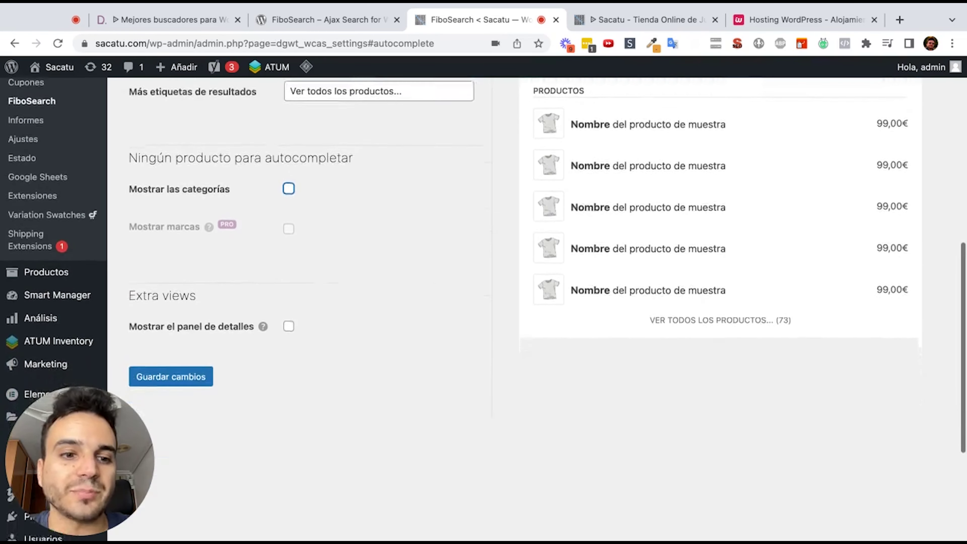
click(288, 325)
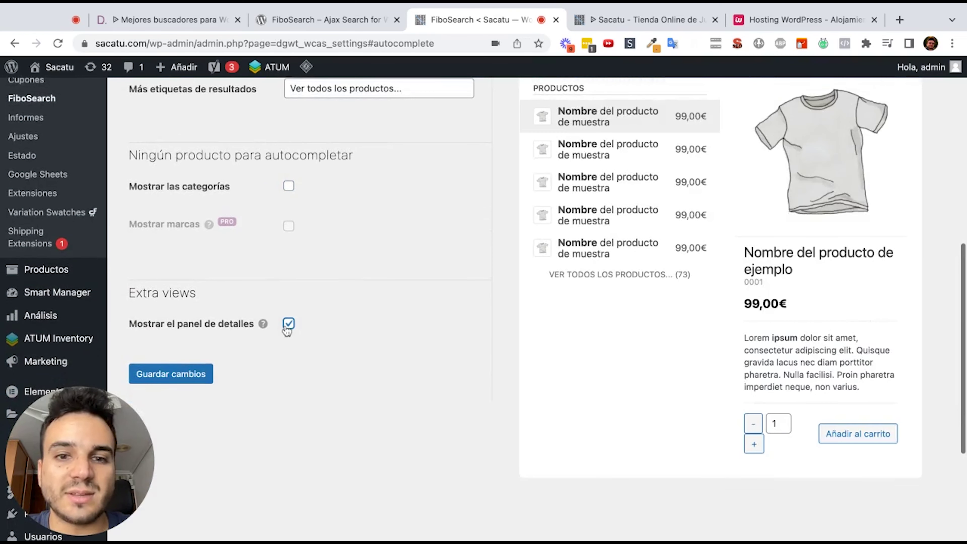
scroll(402, 343, up, 3)
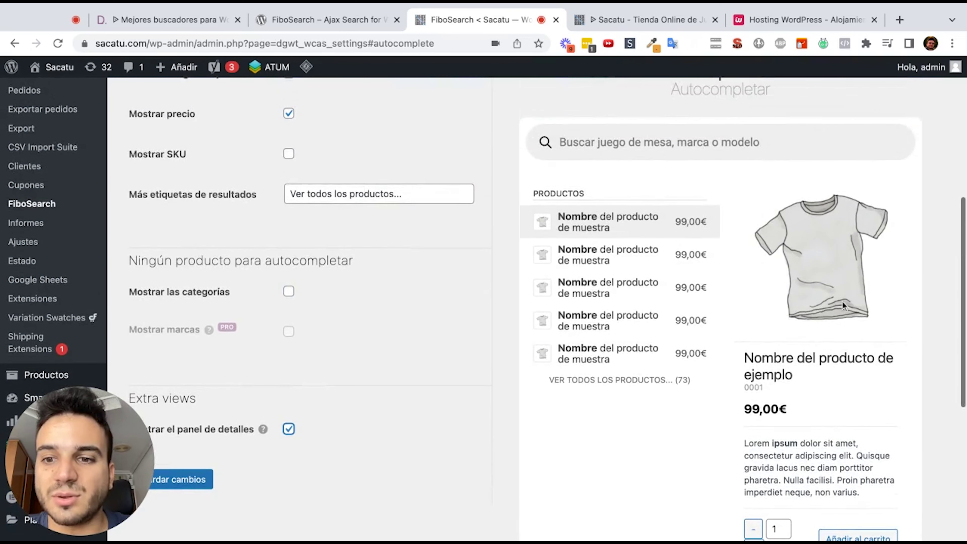
scroll(797, 346, down, 2)
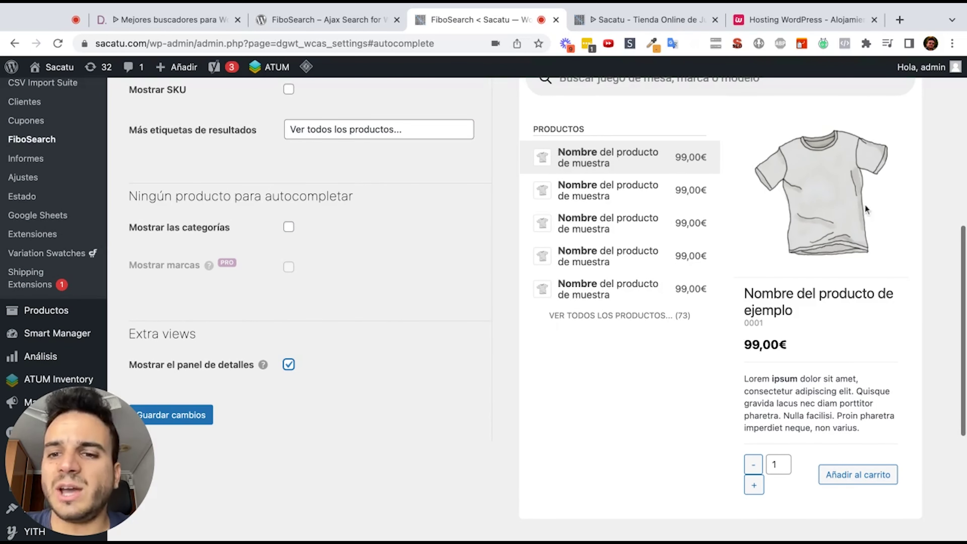
click(179, 415)
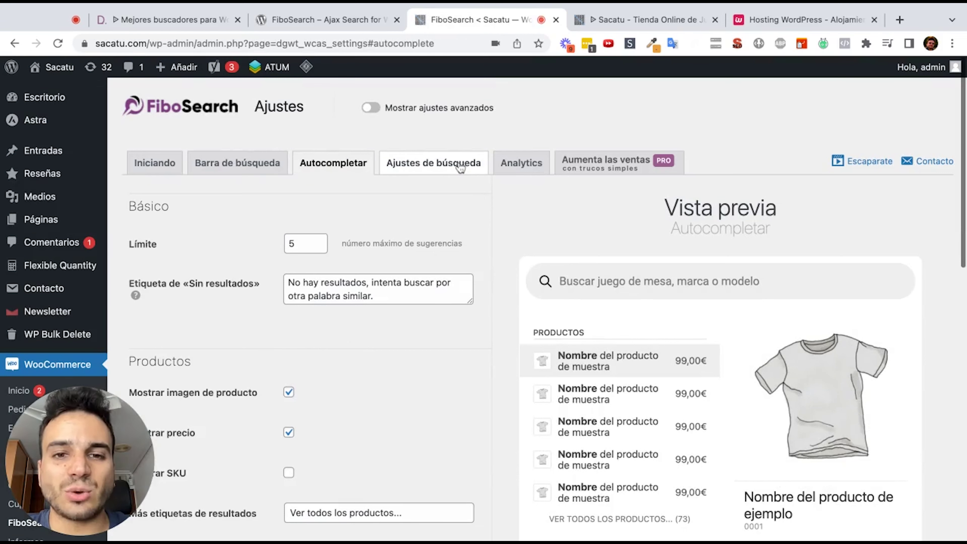
In FiboSearch's Ajustes de búsqueda, enable searching in product descriptions.
click(460, 167)
scroll(367, 278, down, 1)
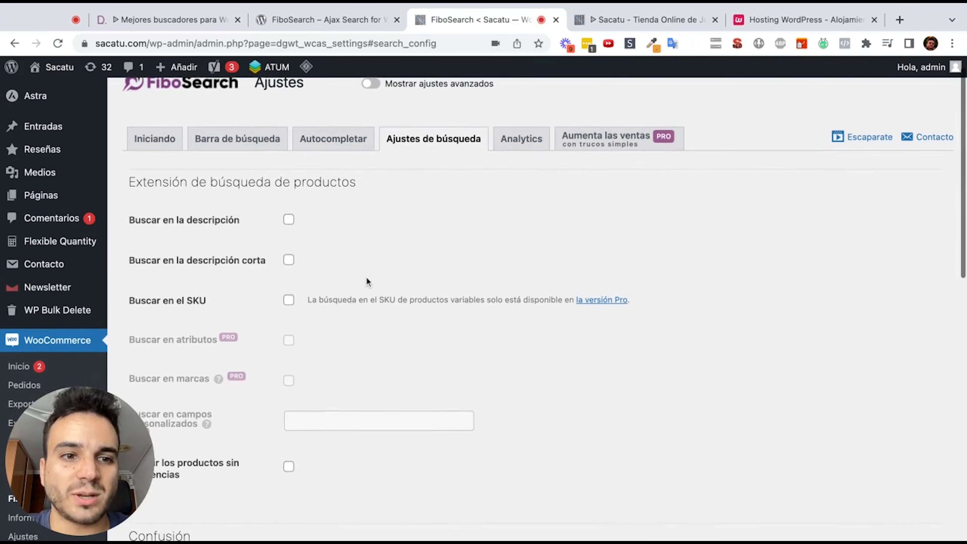
click(287, 221)
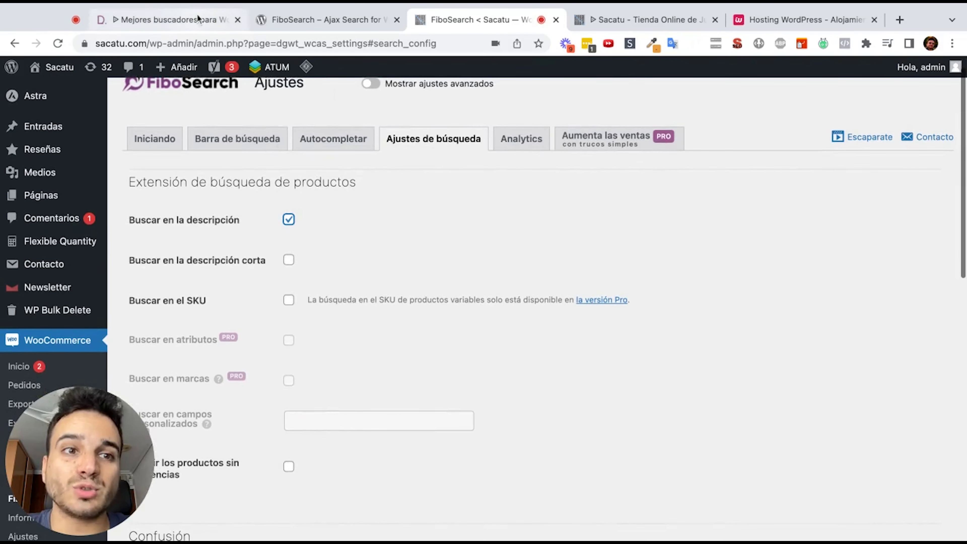
Check the Diegol article's list of product data a search should cover, and return to the FiboSearch settings.
click(172, 20)
scroll(329, 272, down, 2)
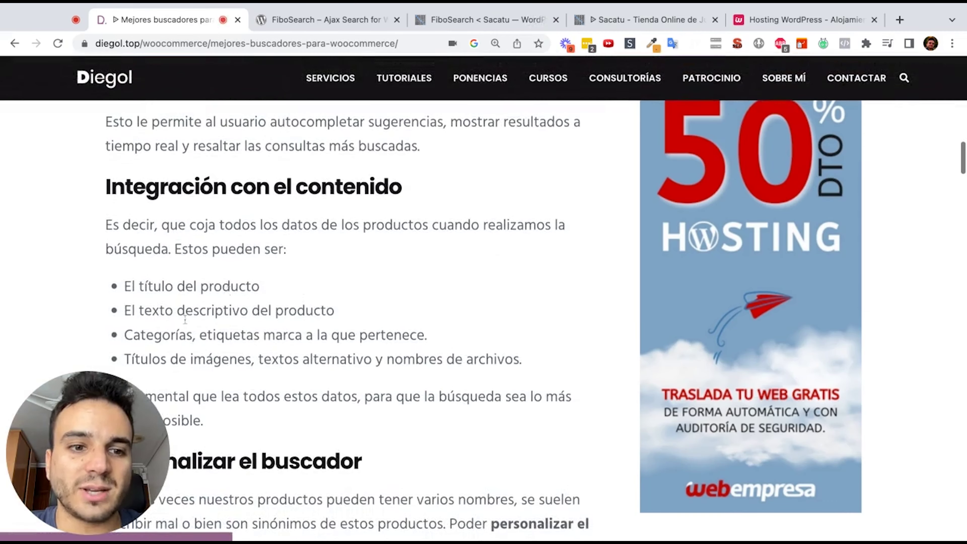
click(347, 21)
click(453, 20)
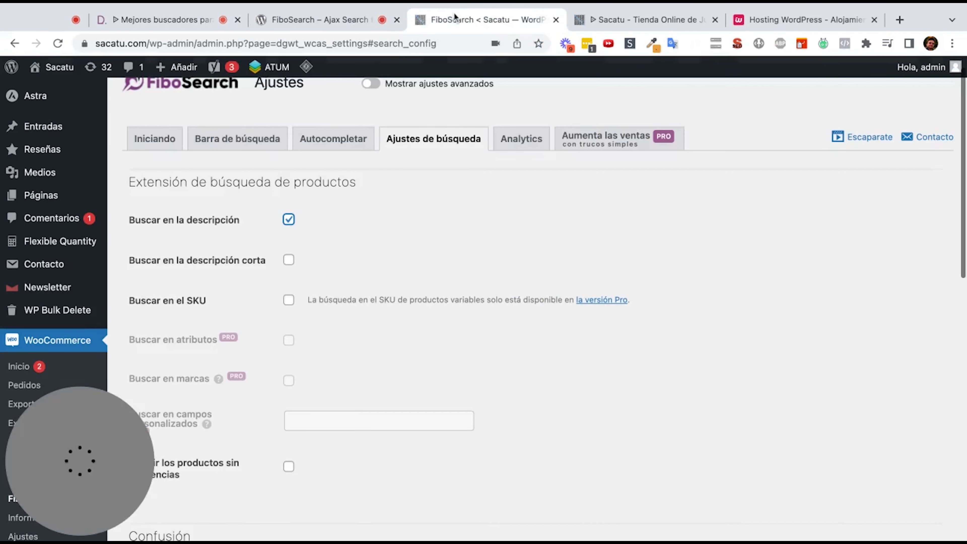
Enable searching in short product descriptions and save the search settings.
click(288, 260)
scroll(408, 279, down, 5)
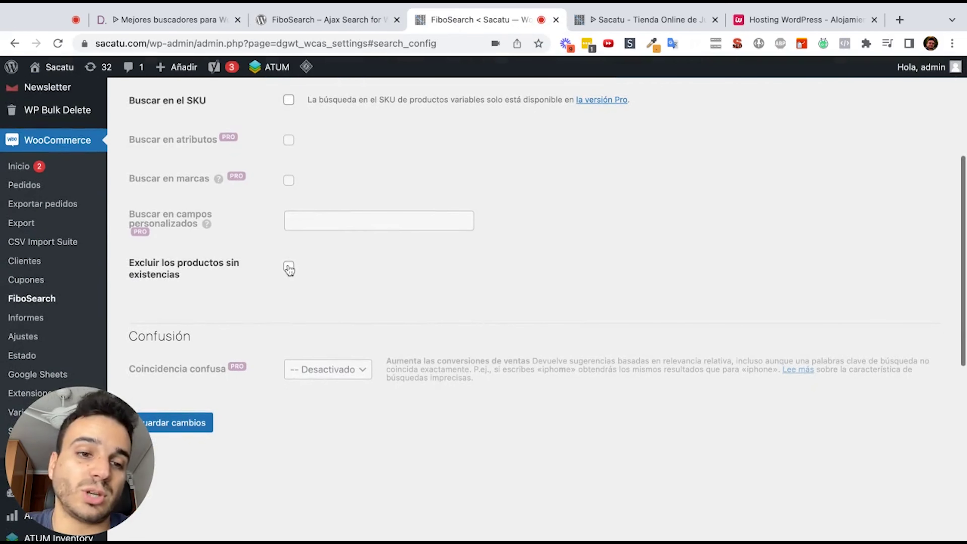
click(200, 424)
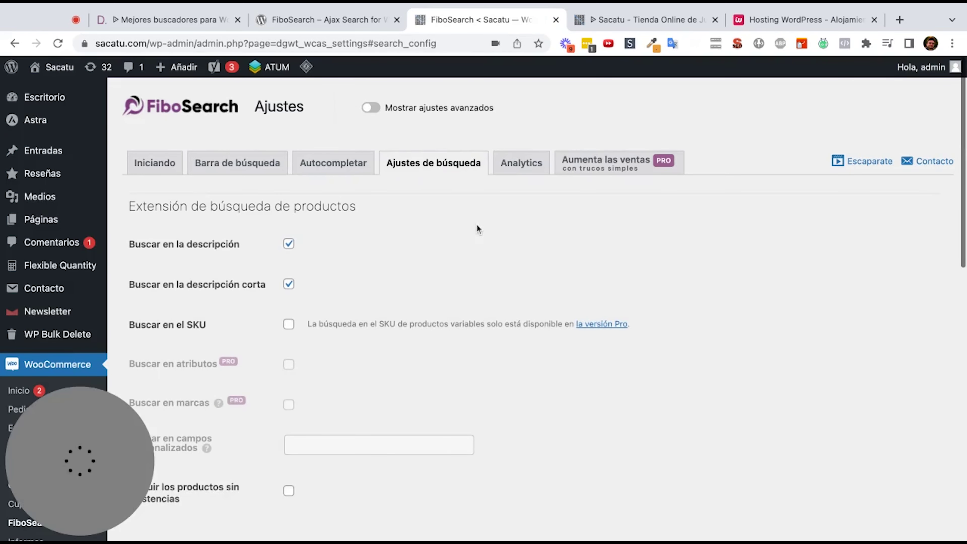
Enable FiboSearch's search analytics and the critical searches widget in the Dashboard, save the changes, and review the search statistics.
click(516, 170)
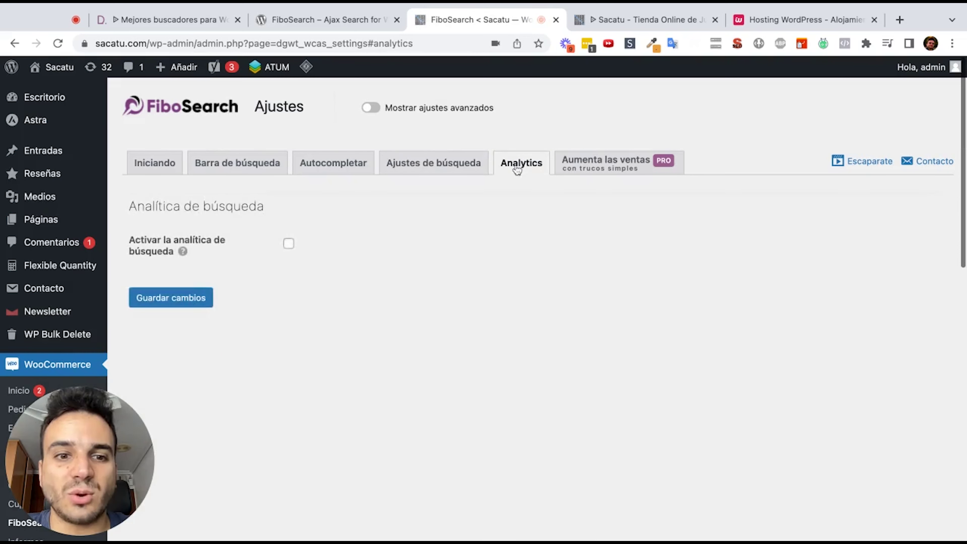
click(289, 244)
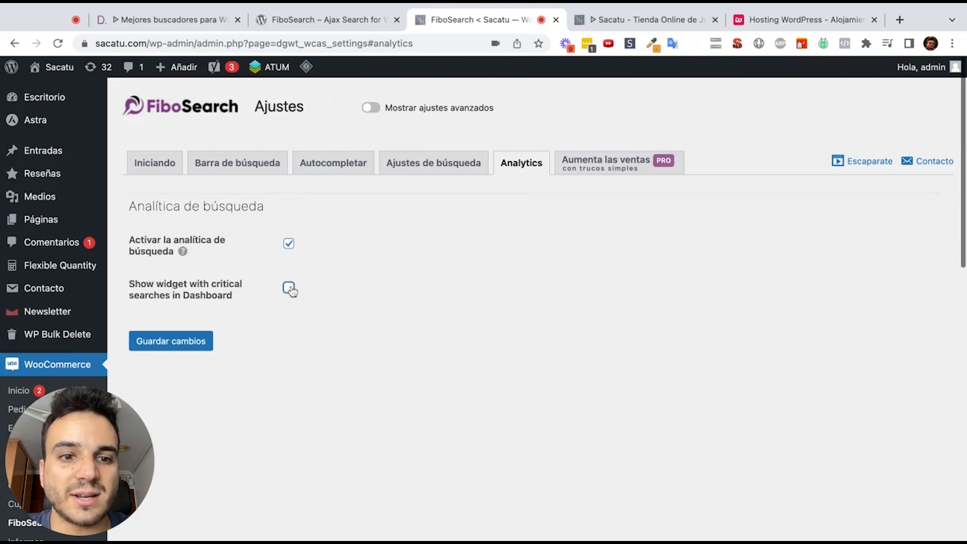
click(289, 288)
click(182, 338)
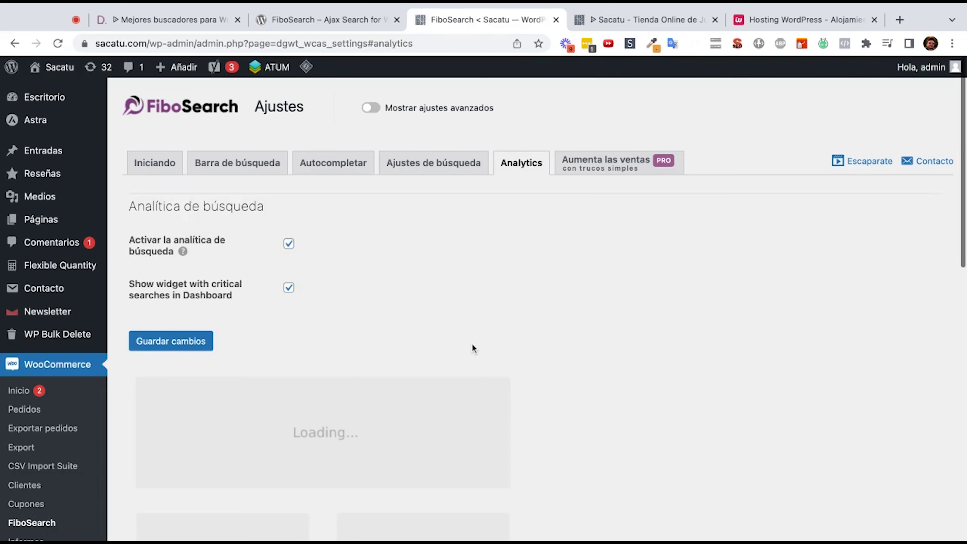
scroll(393, 343, down, 5)
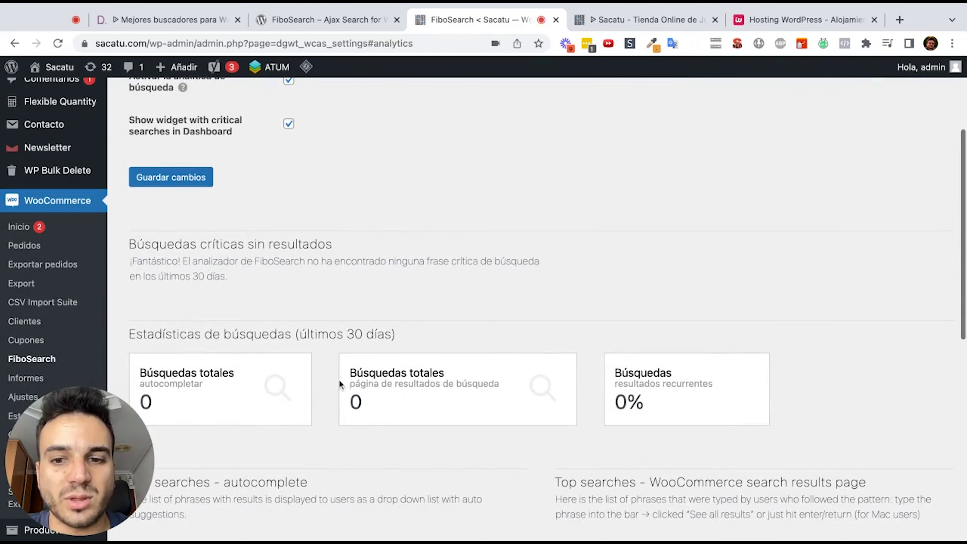
scroll(514, 418, up, 5)
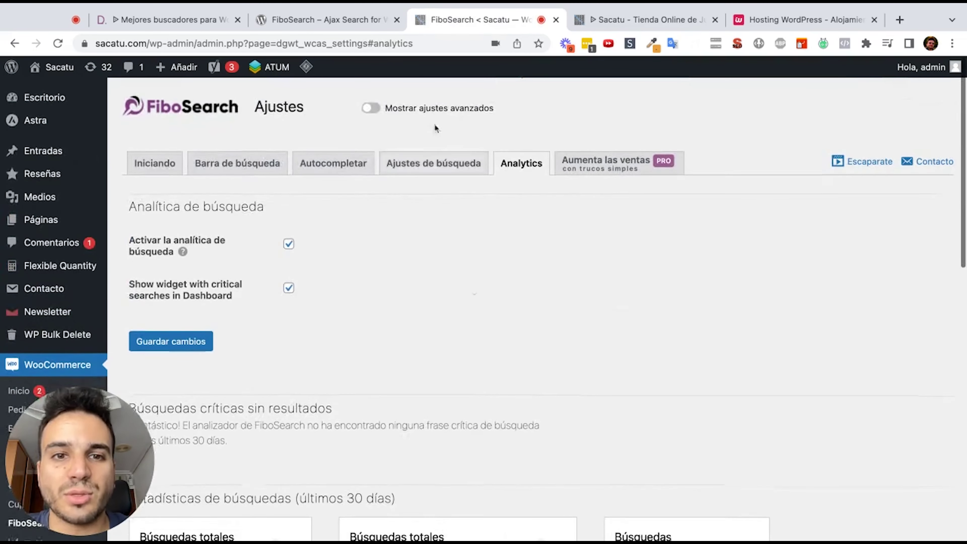
Show FiboSearch's advanced settings and examine the Analytics section's top searches and maintenance information.
click(372, 108)
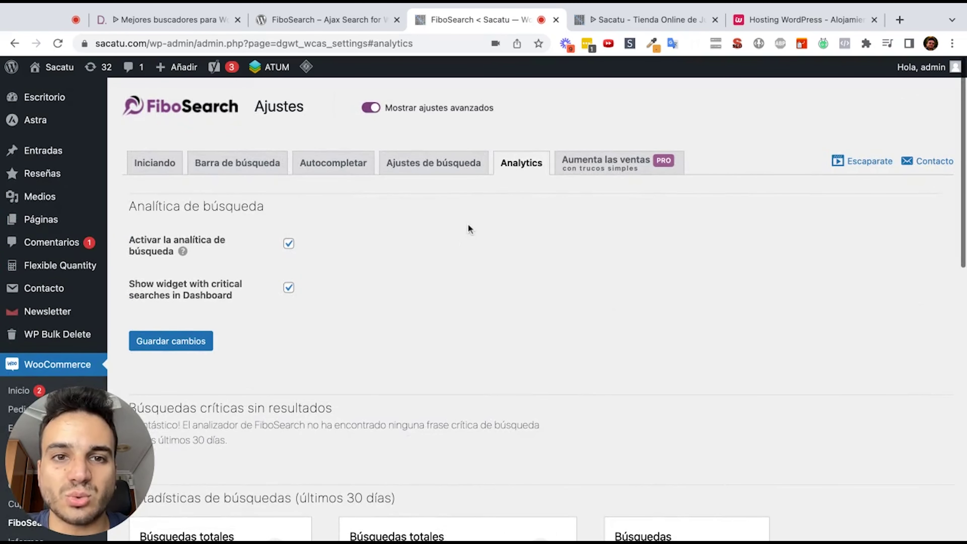
scroll(469, 227, down, 10)
scroll(468, 225, down, 2)
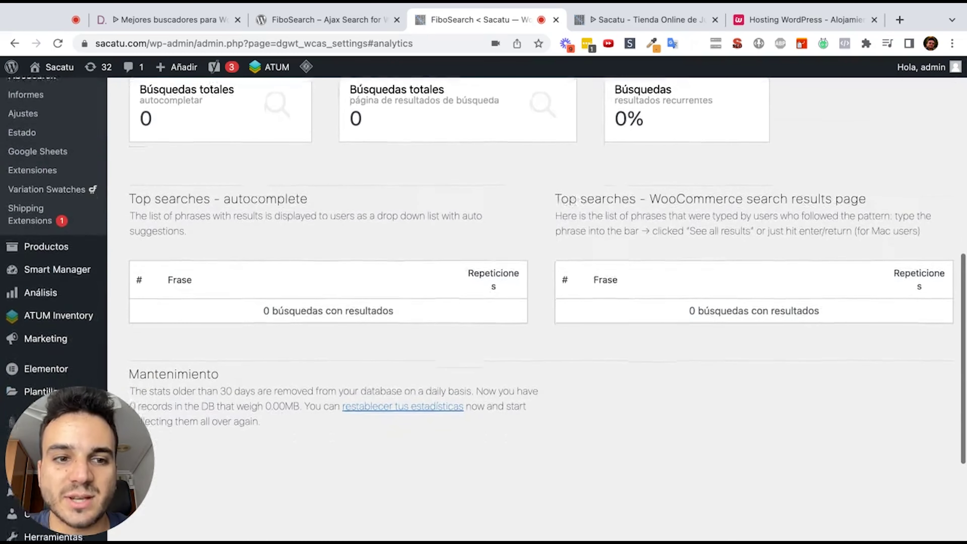
scroll(510, 296, up, 10)
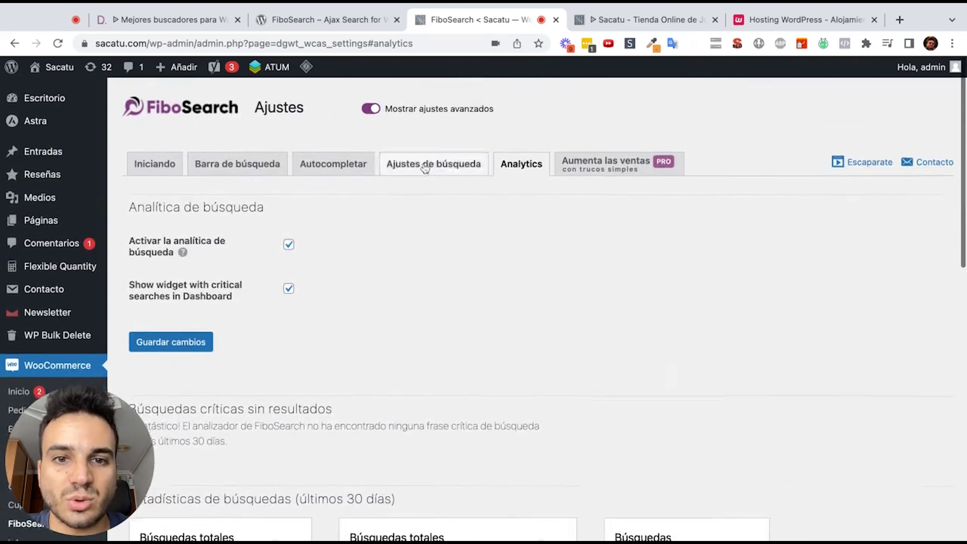
Examine the advanced search settings, including attributes, brands, categories, tags, custom fields, fuzzy matching, synonyms and product filtering.
click(425, 163)
scroll(429, 229, down, 2)
scroll(428, 255, down, 15)
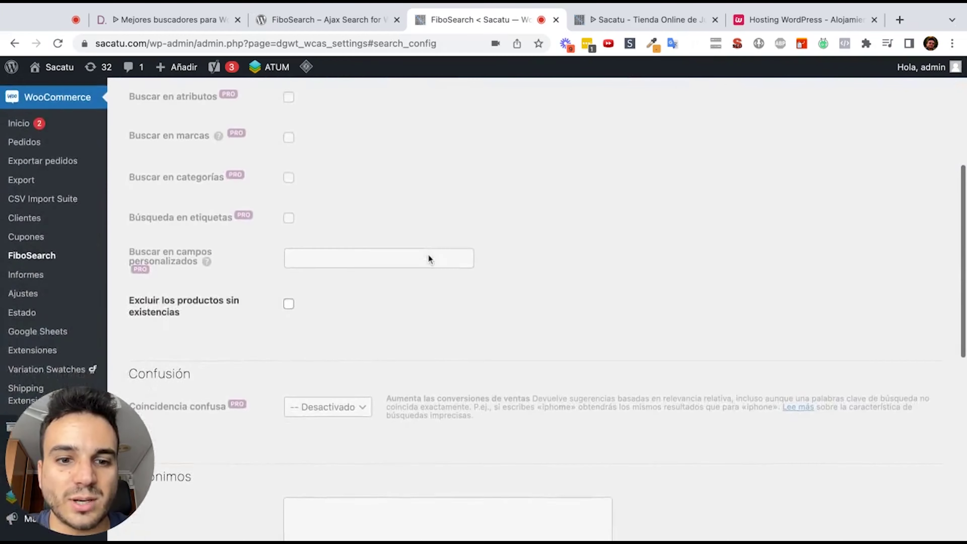
scroll(428, 255, down, 2)
scroll(429, 255, up, 15)
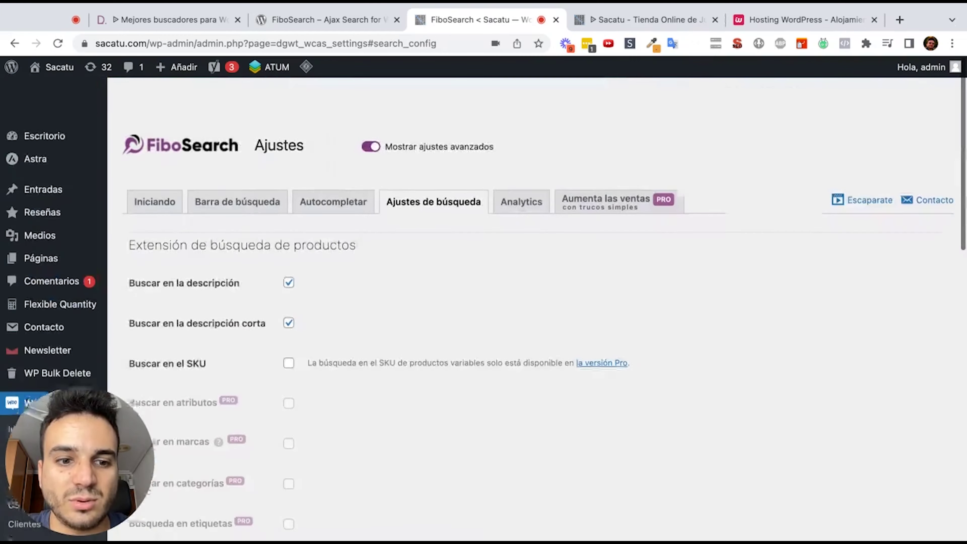
scroll(248, 212, down, 7)
scroll(248, 210, up, 3)
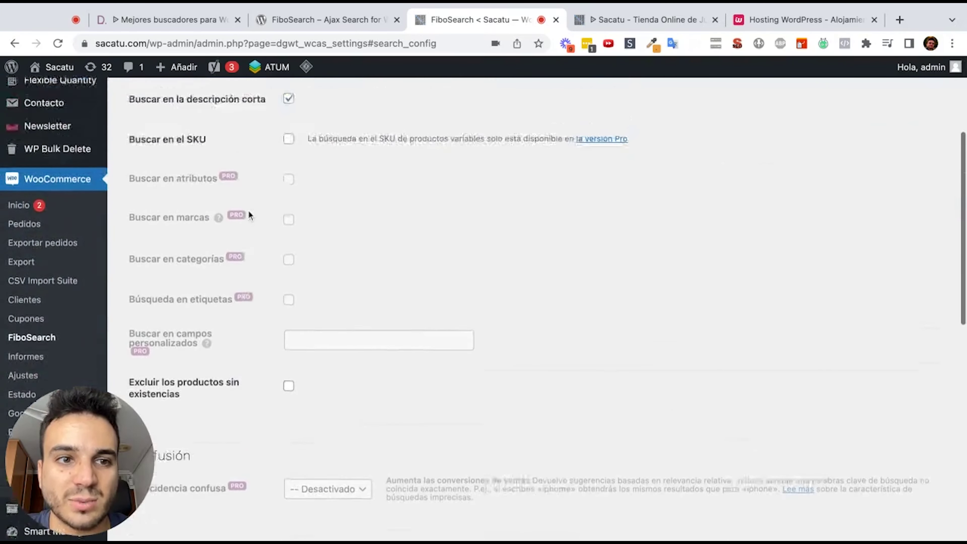
scroll(315, 199, down, 5)
scroll(315, 199, down, 9)
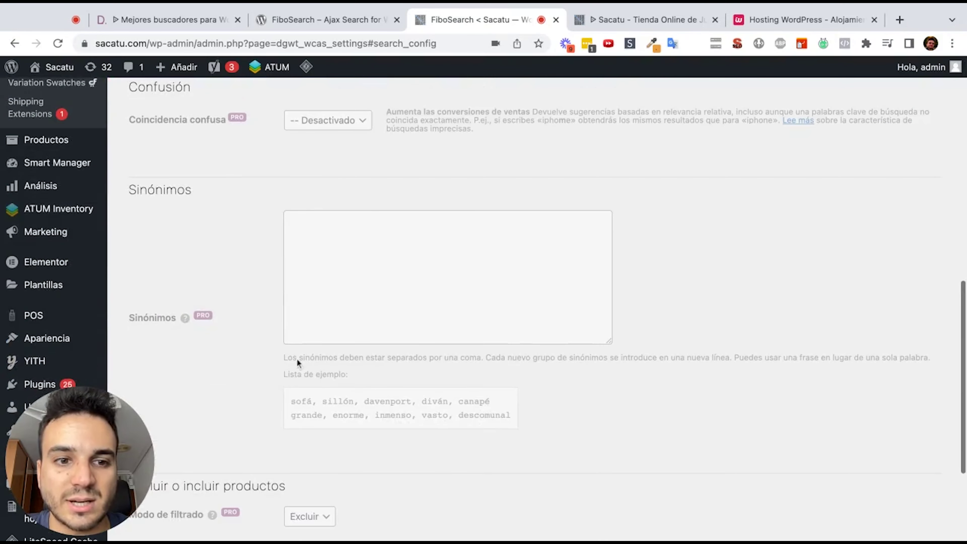
scroll(287, 385, up, 15)
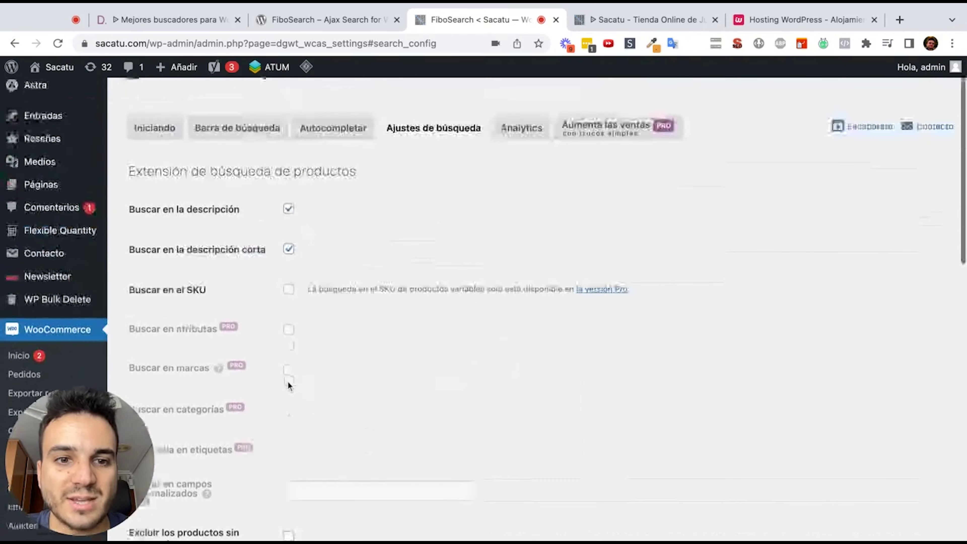
Review the advanced autocomplete options and hide the advanced settings again.
click(355, 138)
scroll(347, 272, down, 10)
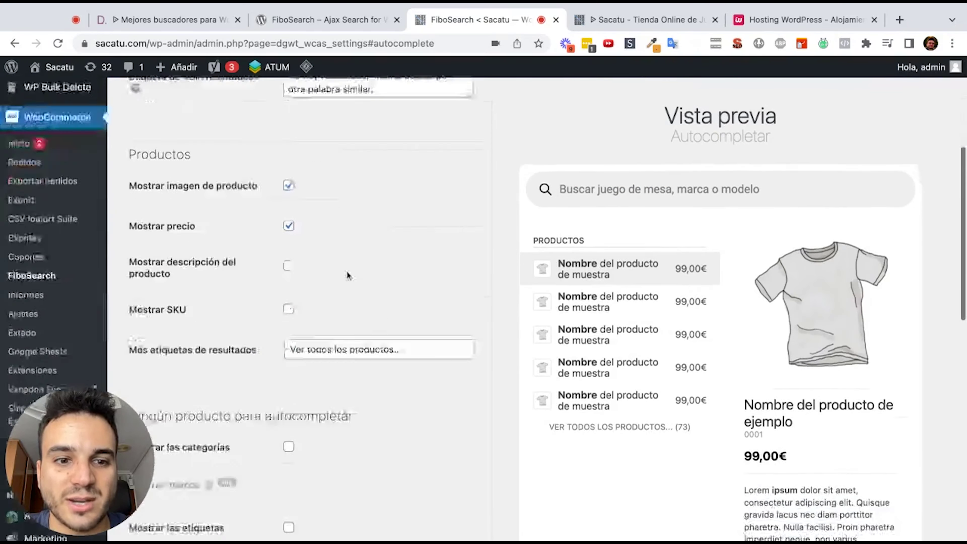
scroll(313, 242, up, 10)
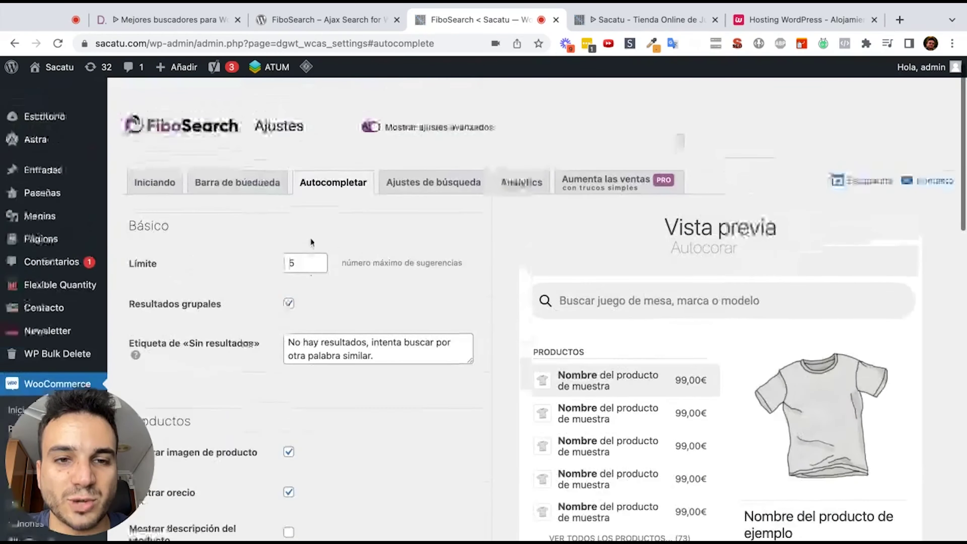
click(371, 111)
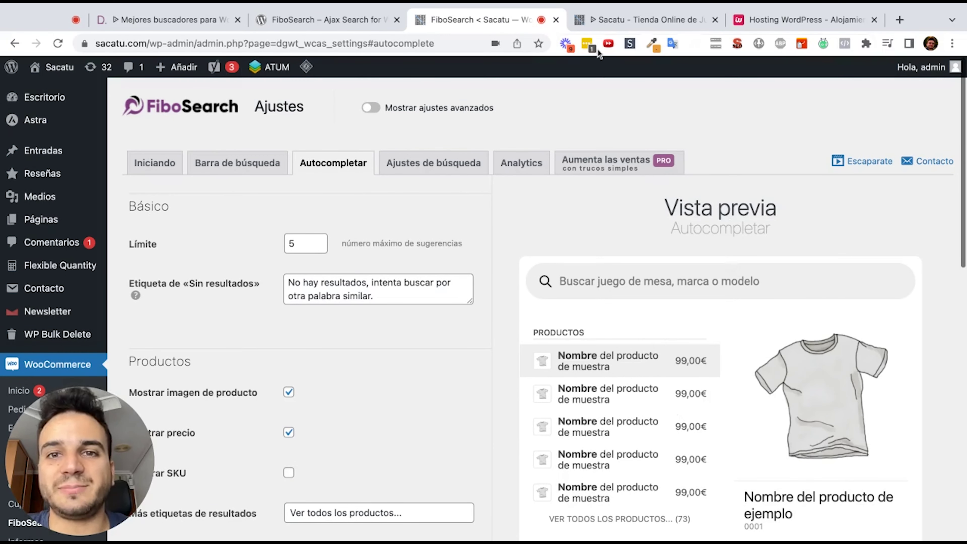
Review the alternative ways to embed the search bar listed in FiboSearch's Iniciando section.
scroll(254, 380, down, 2)
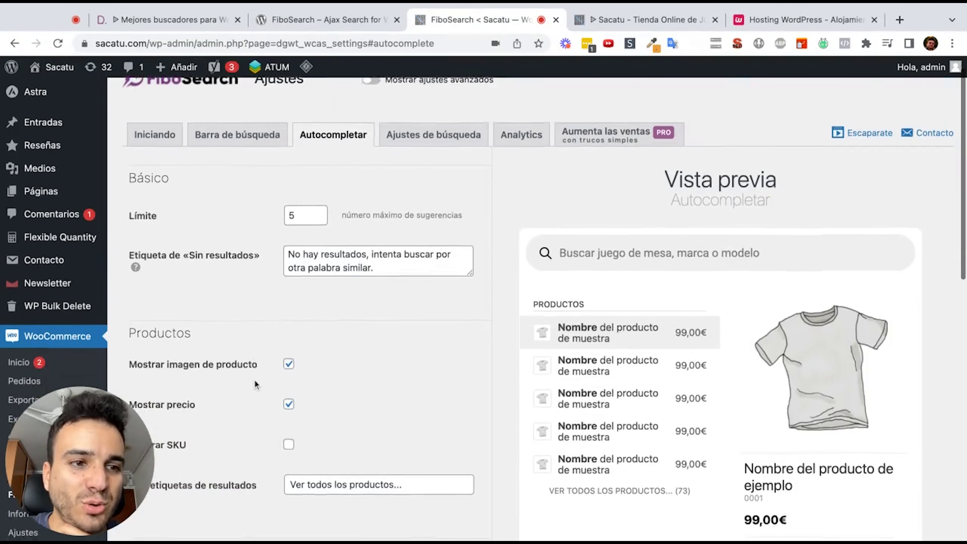
click(167, 129)
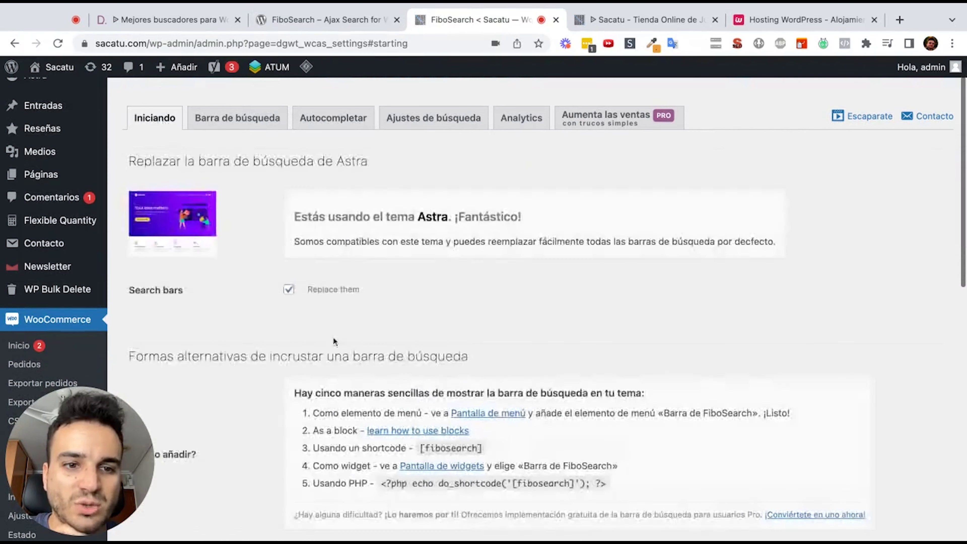
scroll(371, 401, down, 3)
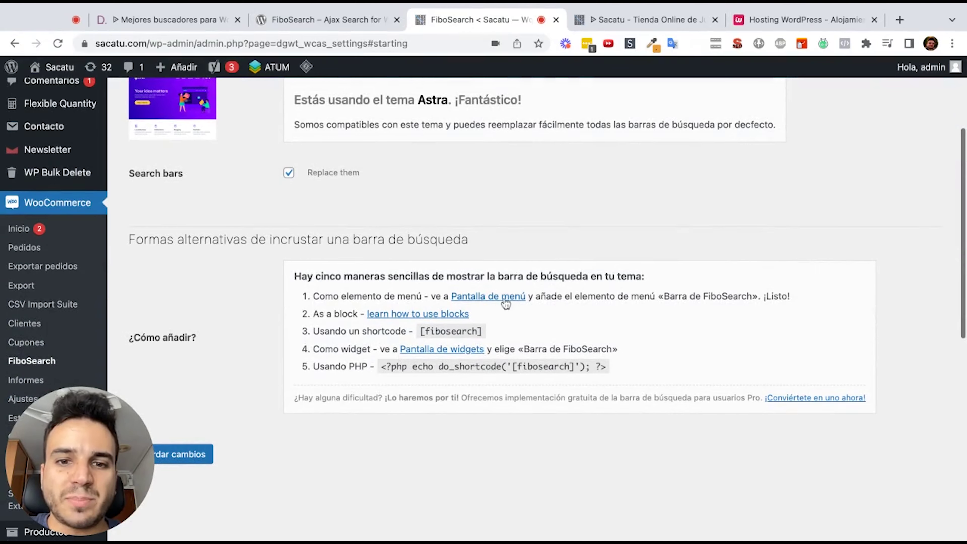
scroll(223, 256, down, 5)
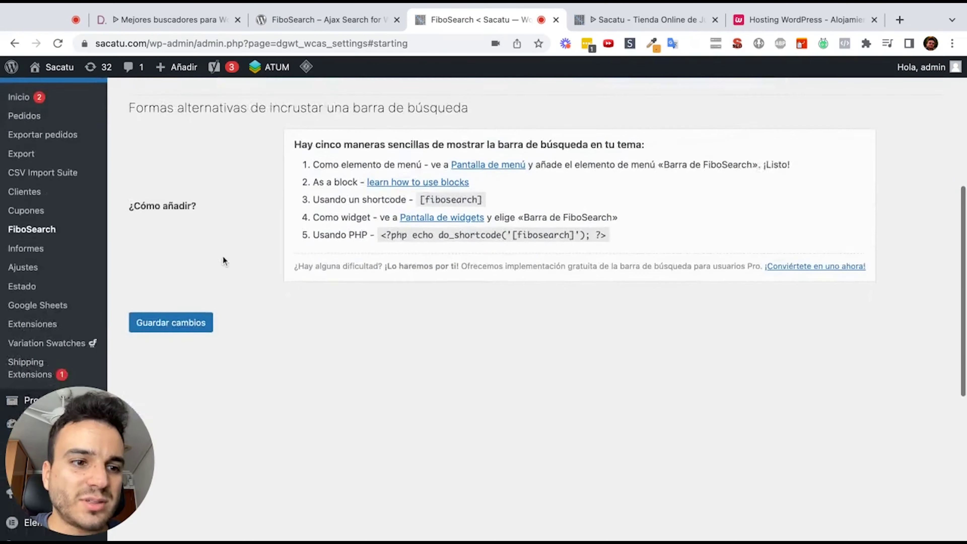
scroll(108, 271, up, 10)
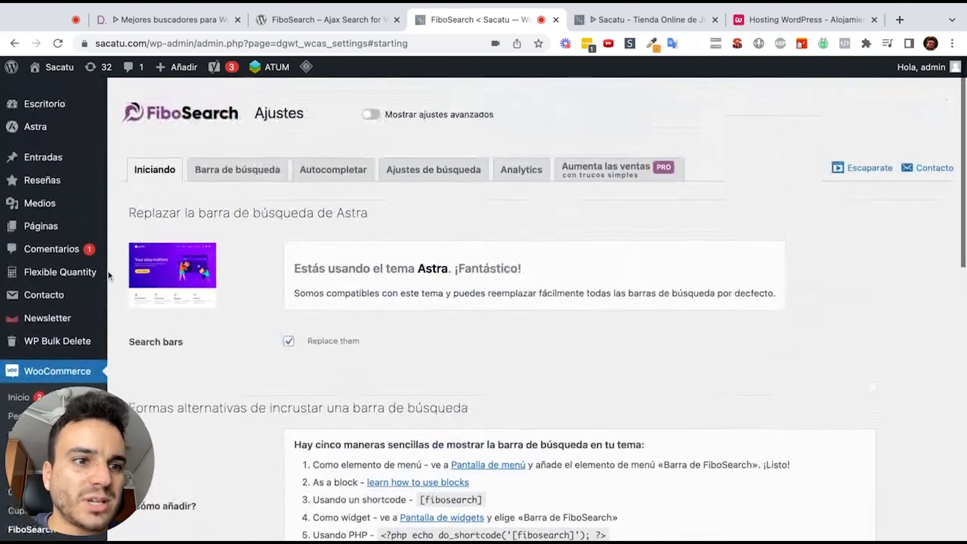
Open WordPress's Menús page under Apariencia in a separate browser tab.
scroll(108, 271, down, 7)
mouse_move(42, 274)
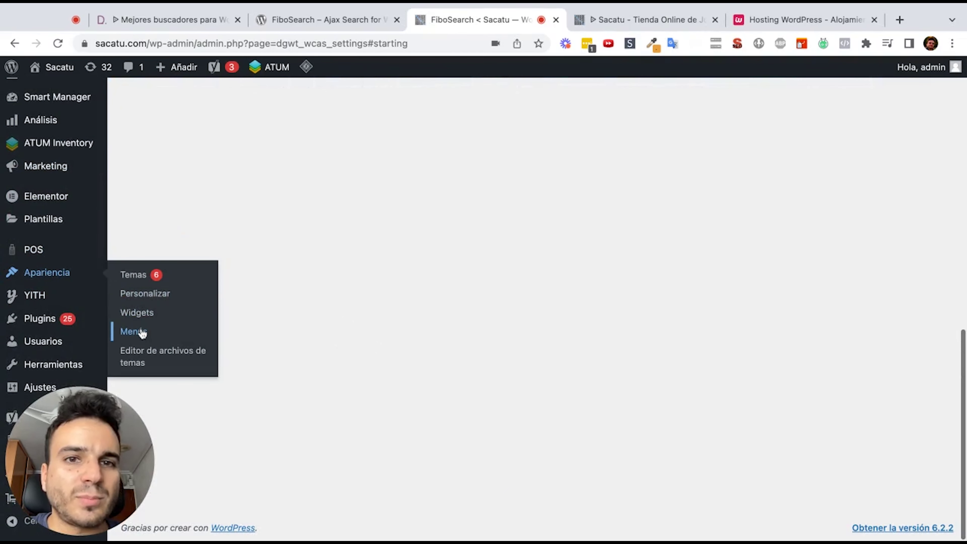
super+click(141, 333)
click(559, 20)
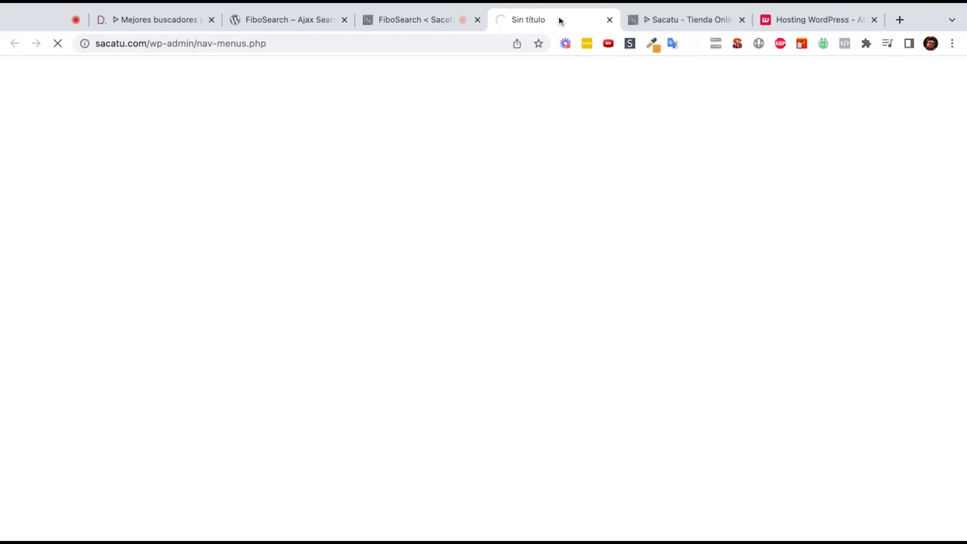
Expand the Barra de FiboSearch item group and select its search bar item for the Principal menu.
scroll(348, 312, down, 10)
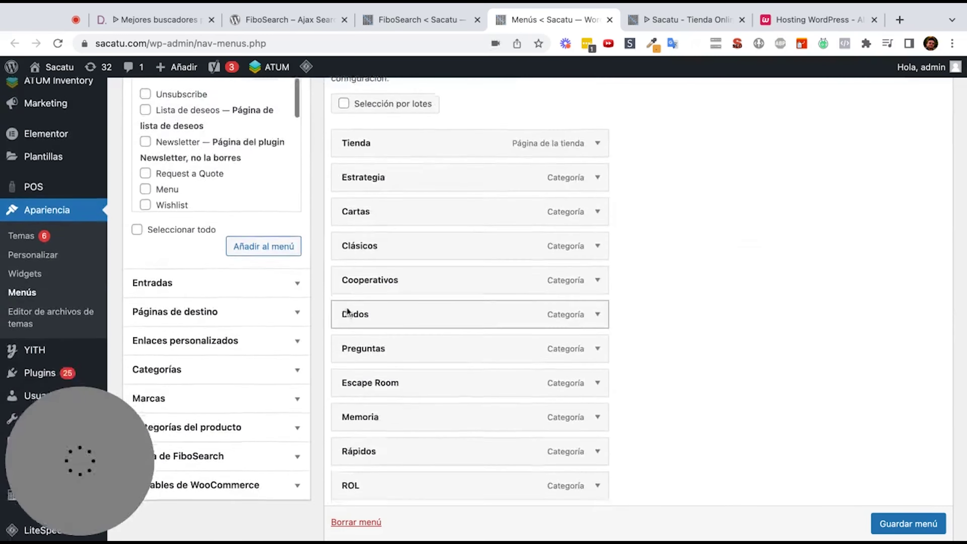
scroll(347, 313, down, 3)
click(303, 353)
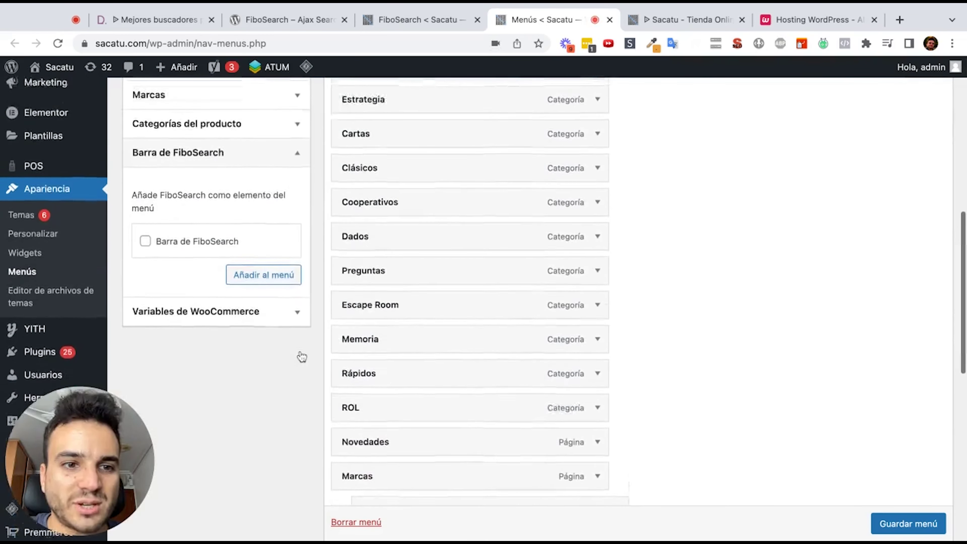
scroll(303, 357, up, 2)
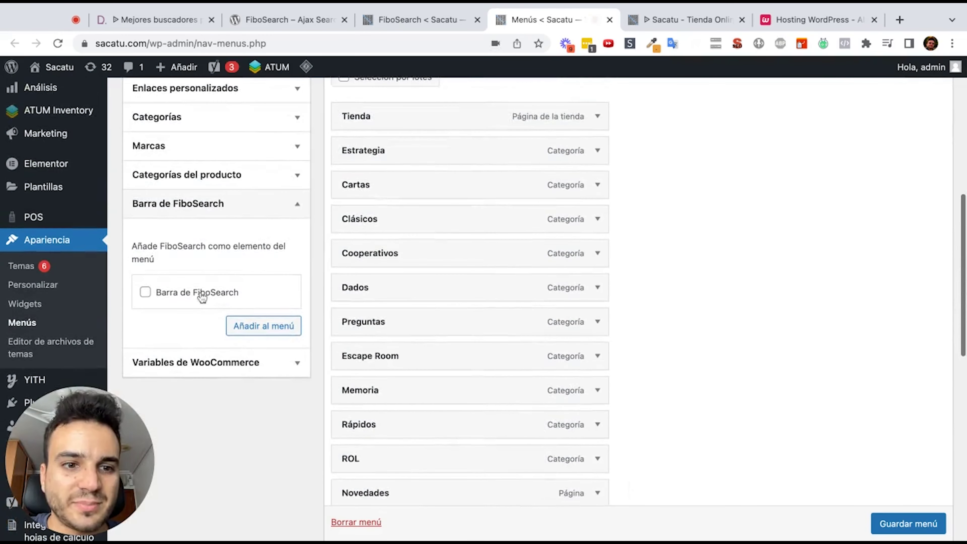
click(267, 326)
scroll(265, 329, up, 5)
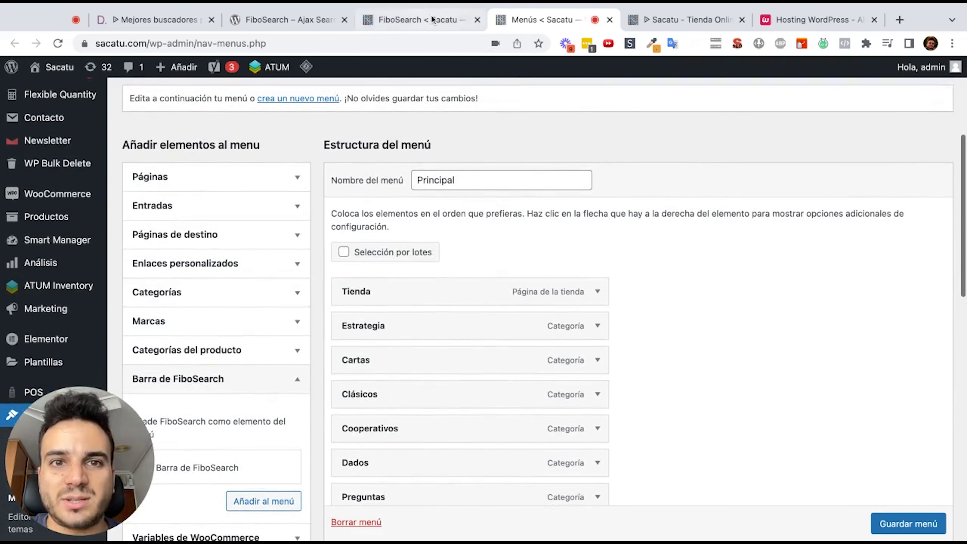
Check the navigation menu on the Sacatu storefront against the items in the Principal menu structure.
click(432, 19)
click(678, 21)
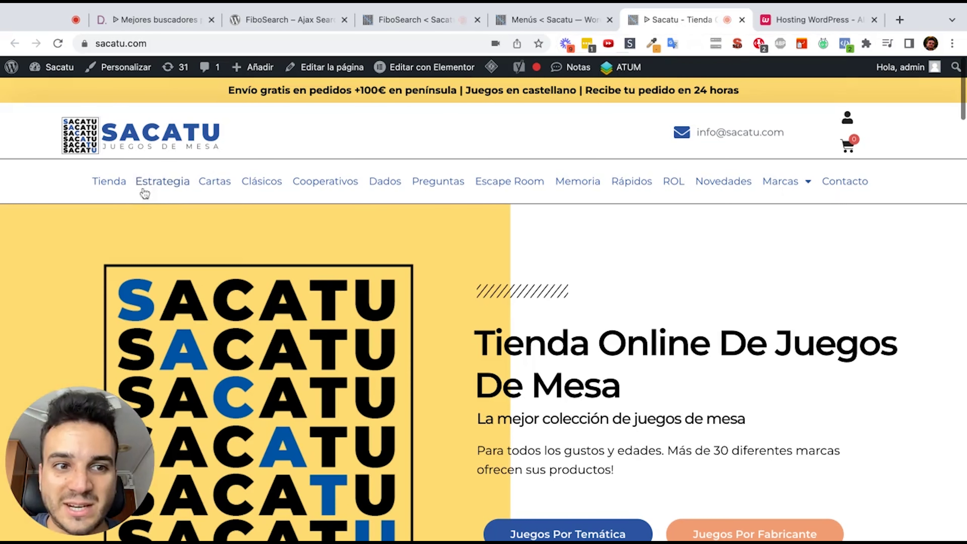
click(548, 19)
scroll(516, 233, down, 10)
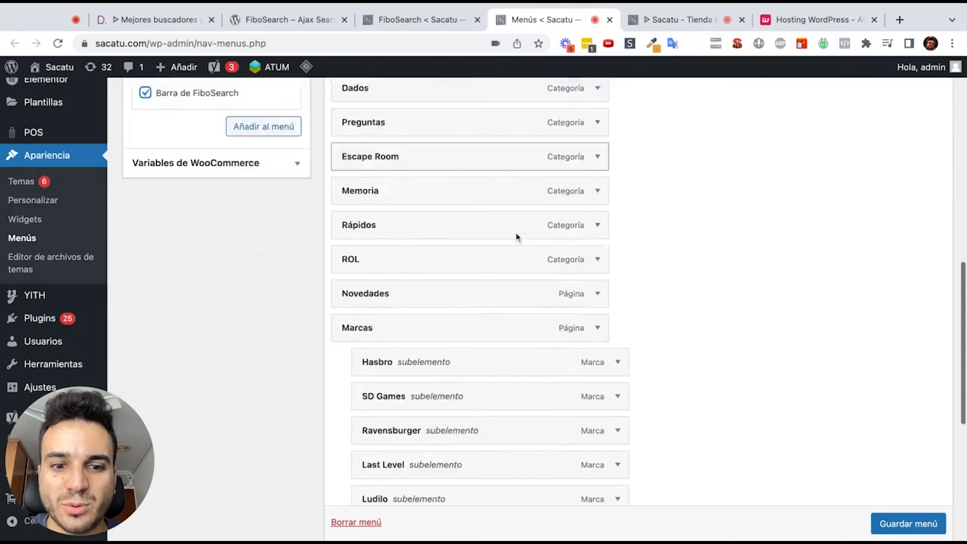
scroll(516, 232, down, 5)
scroll(516, 233, up, 15)
scroll(516, 233, down, 1)
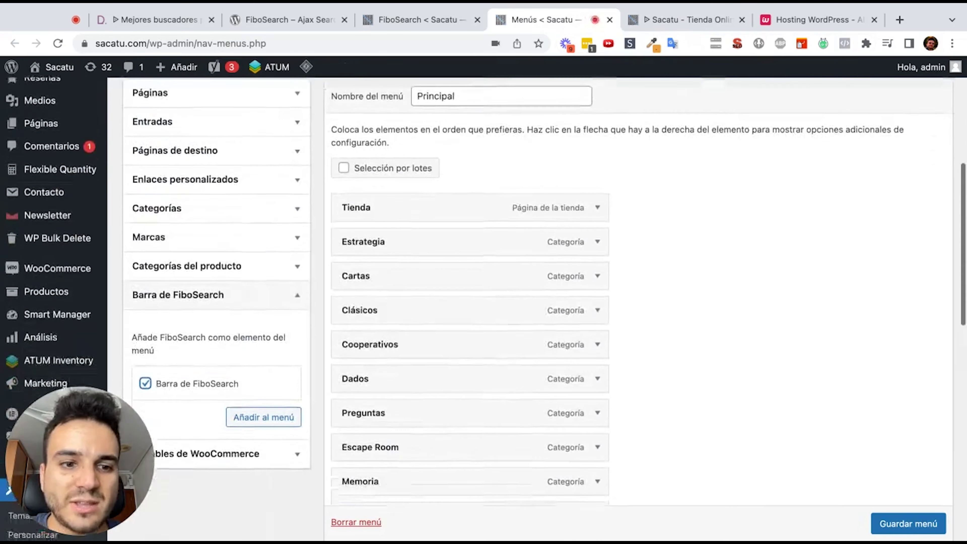
Add the selected FiboSearch bar to the Principal menu and save the menu.
click(252, 395)
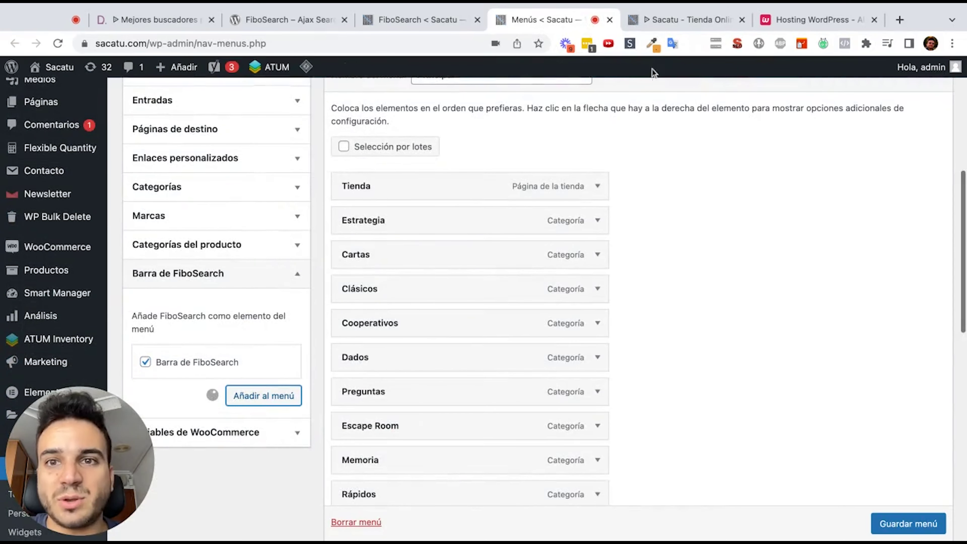
click(681, 19)
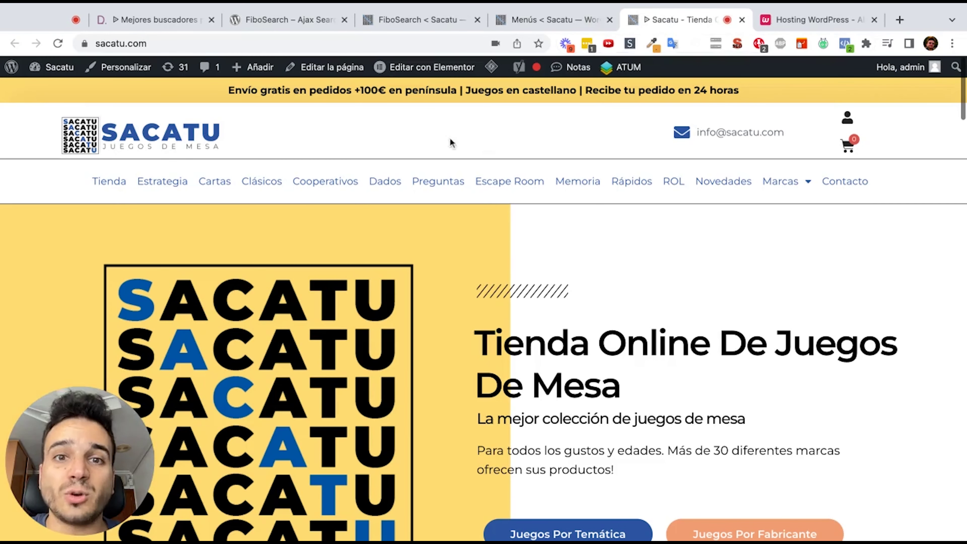
click(595, 27)
scroll(569, 316, down, 10)
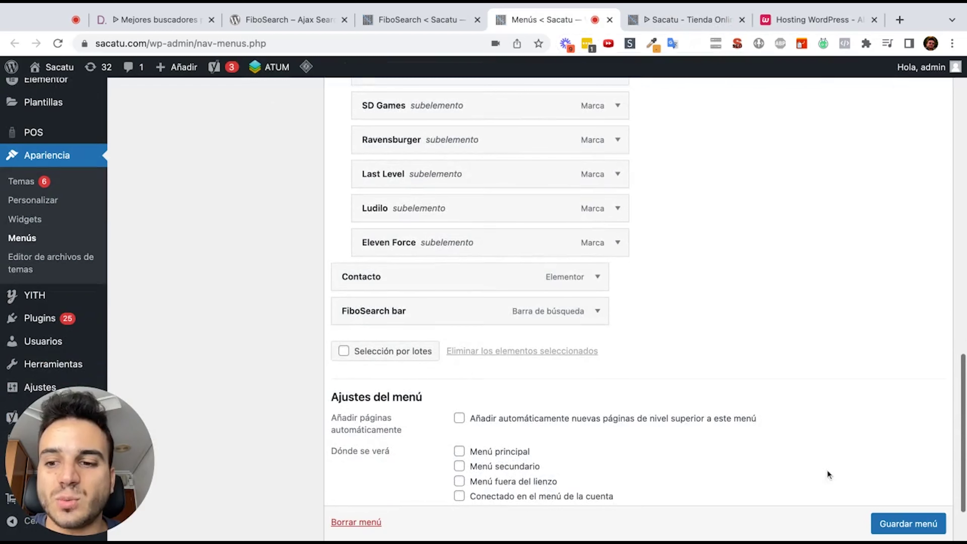
click(886, 524)
scroll(887, 526, down, 1)
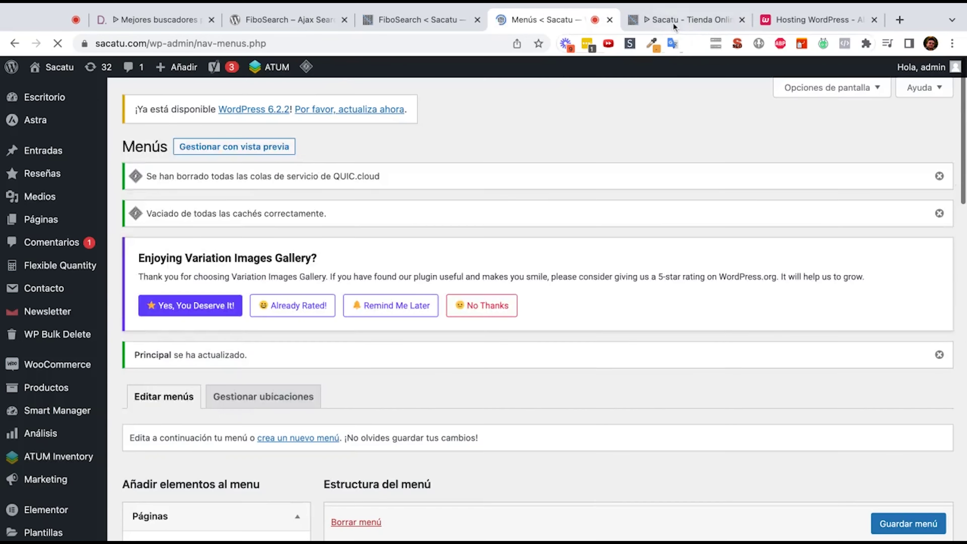
Reload the Sacatu storefront and test the menu's search bar with "Cartas", examining the suggested products and details panel.
click(673, 21)
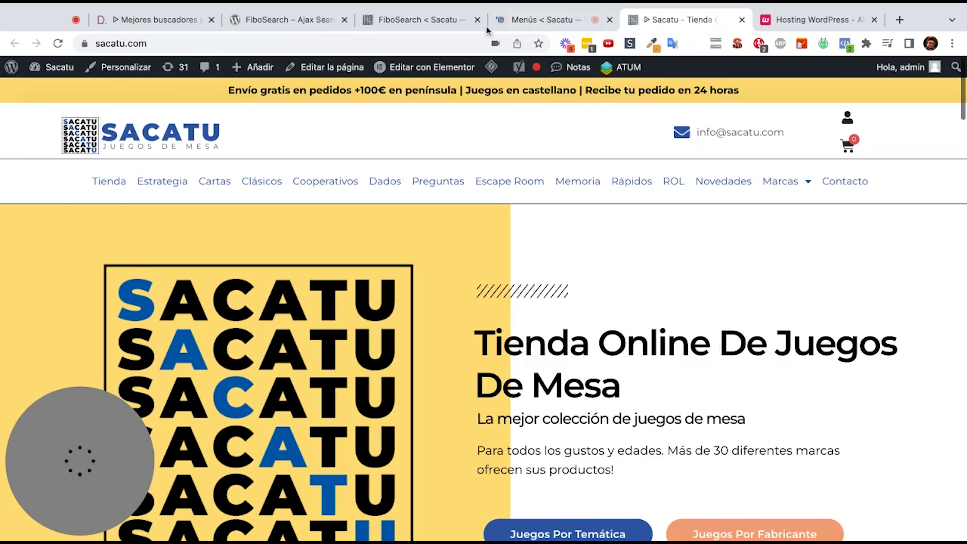
click(58, 44)
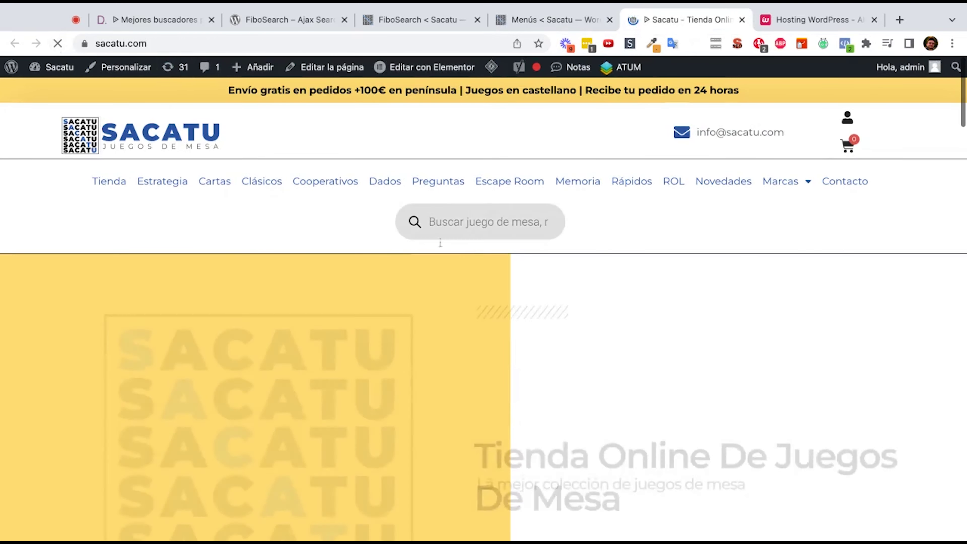
click(461, 225)
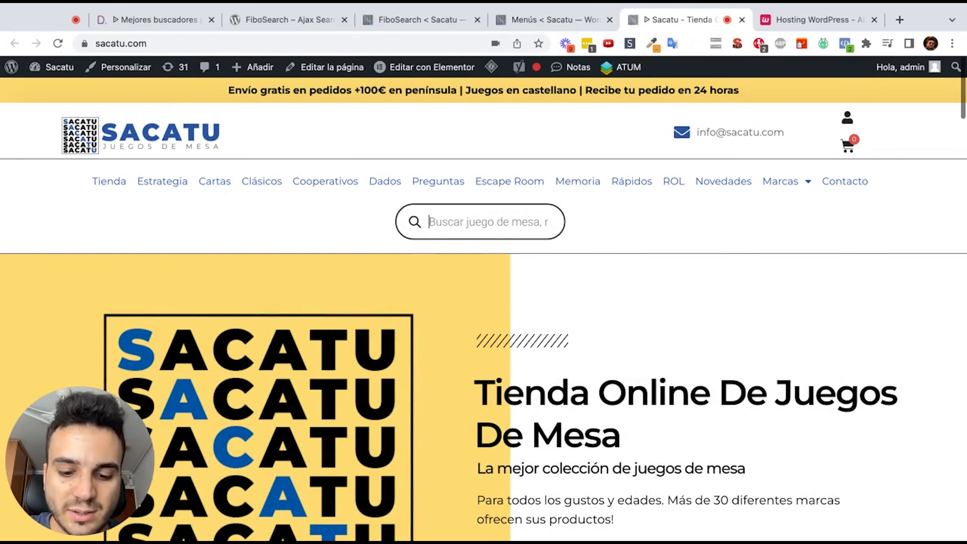
text(c)
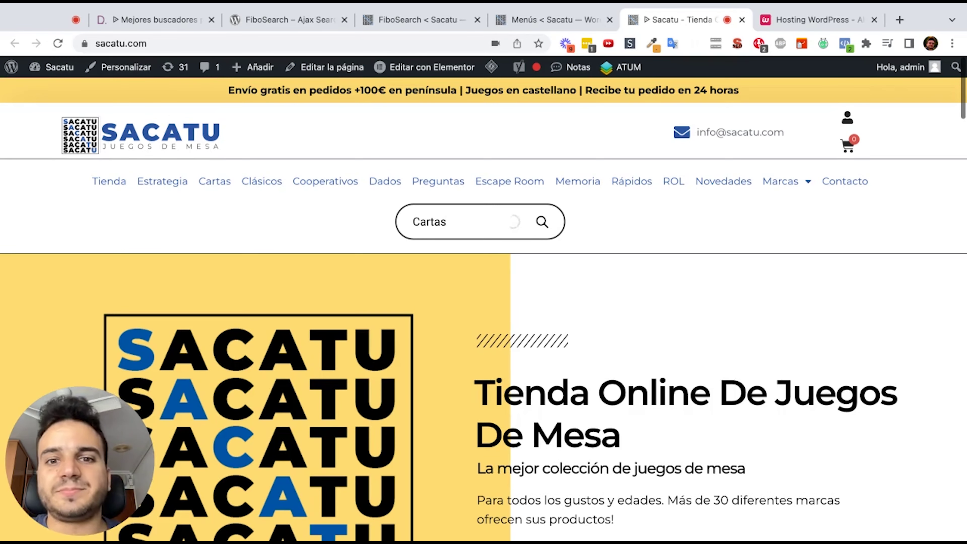
scroll(495, 229, down, 2)
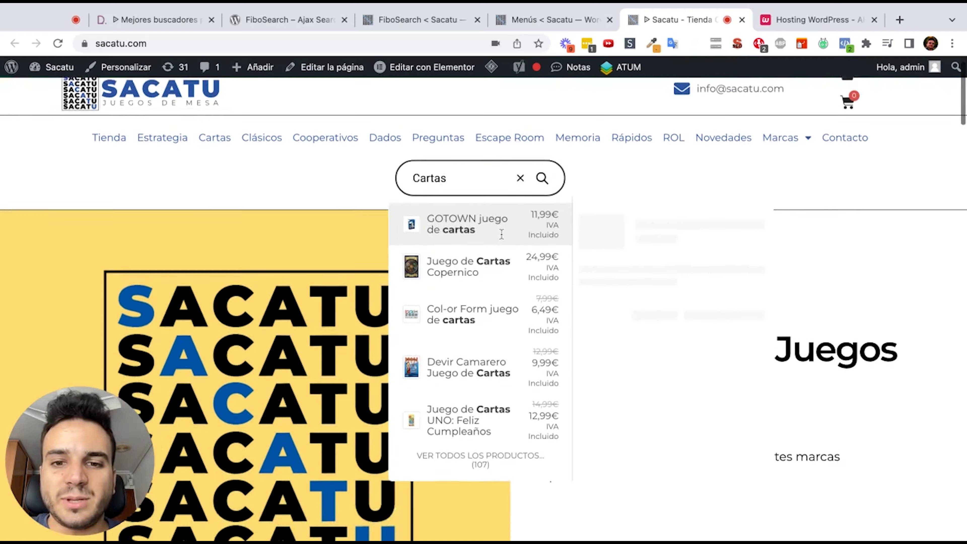
scroll(495, 259, down, 1)
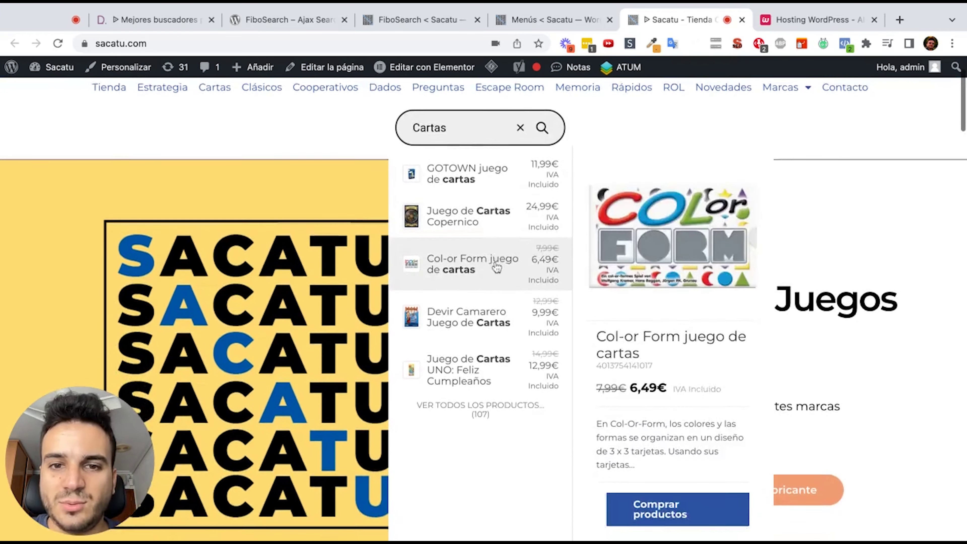